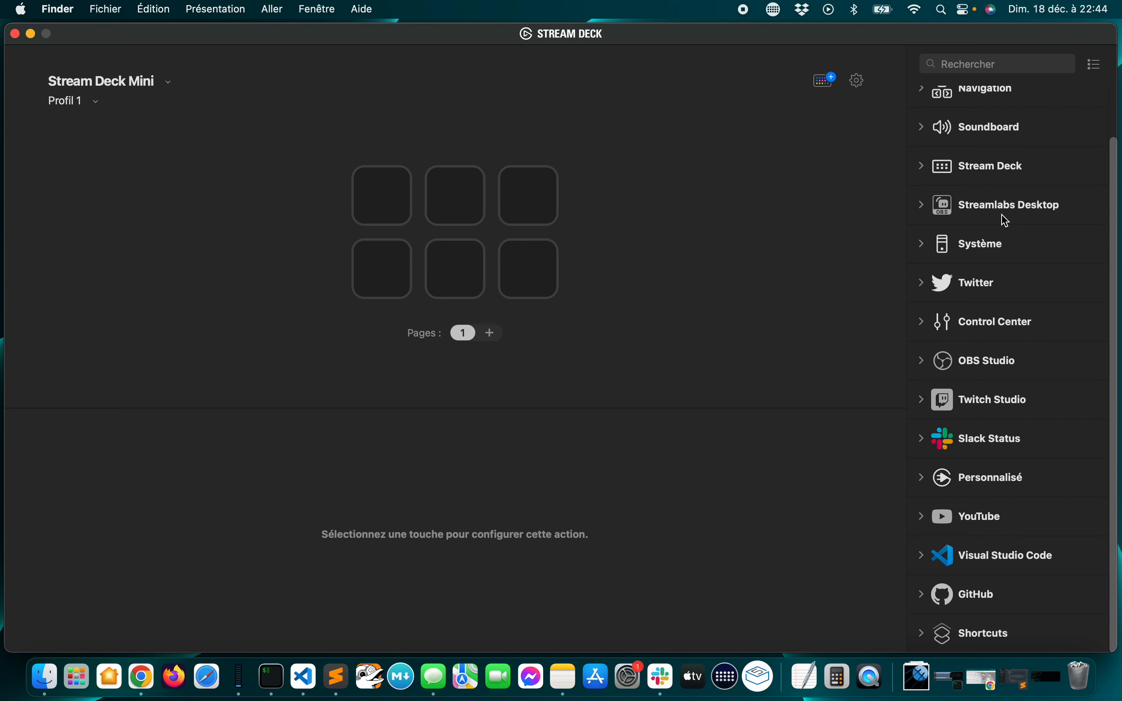
Add a Spotnik action from the Personnalisé category to each of the three keys in the upper row
left_click(924, 480)
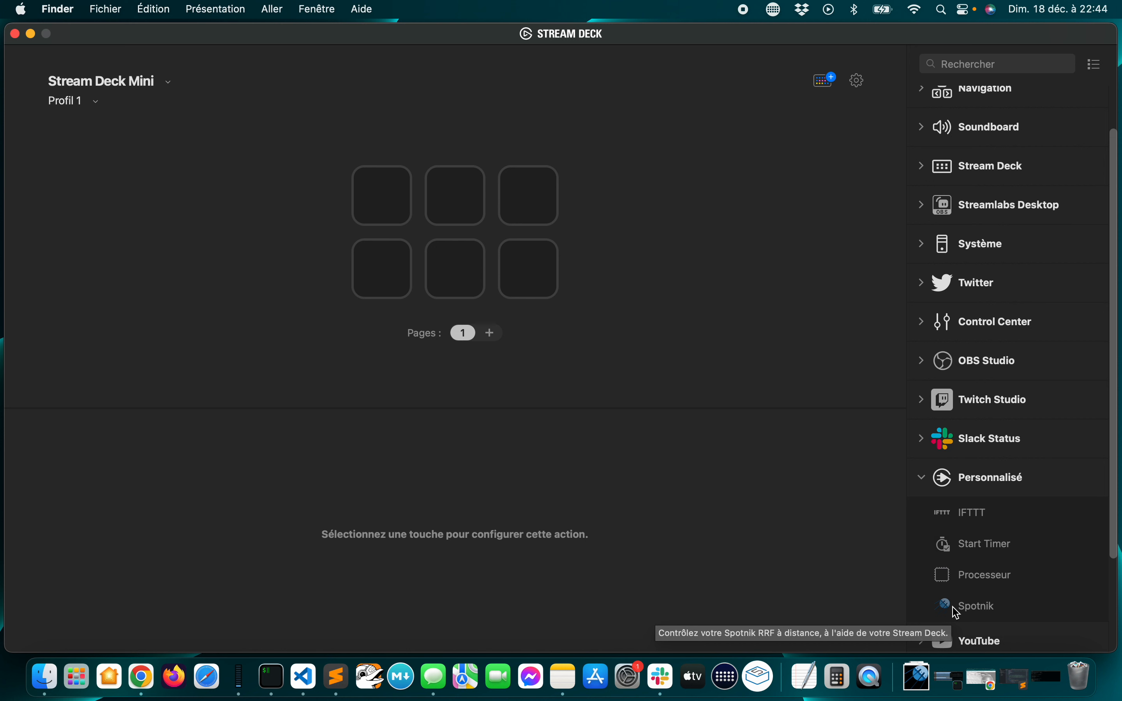
left_click_drag(958, 613, 380, 211)
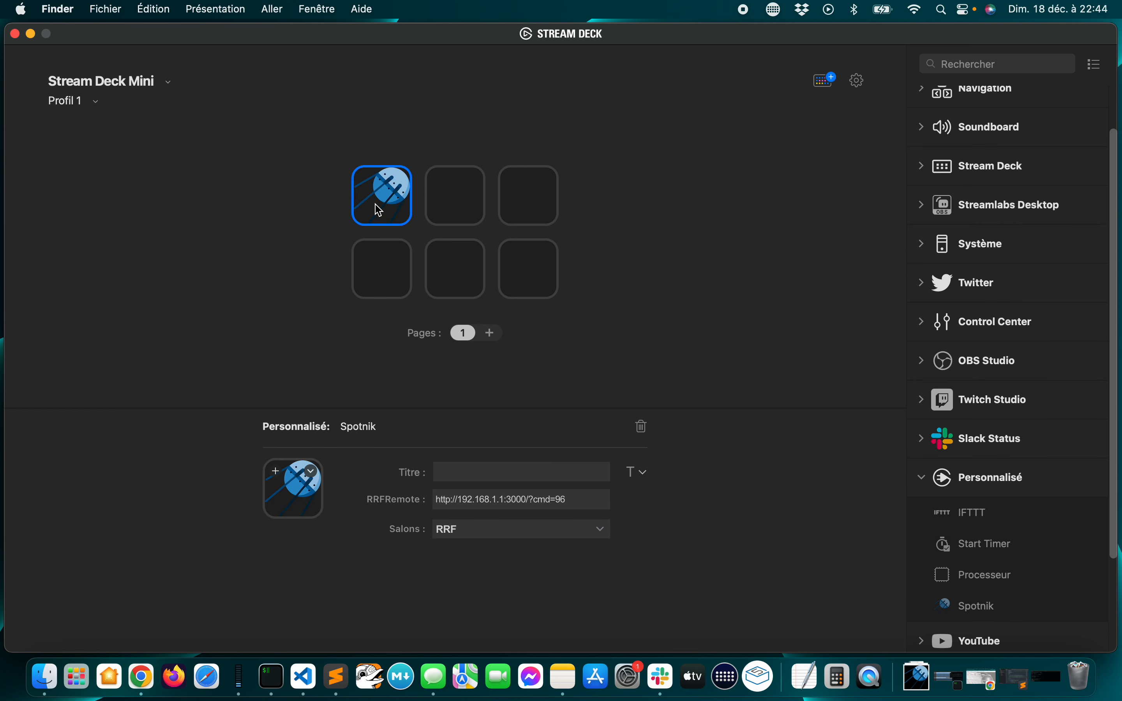
left_click_drag(948, 603, 441, 202)
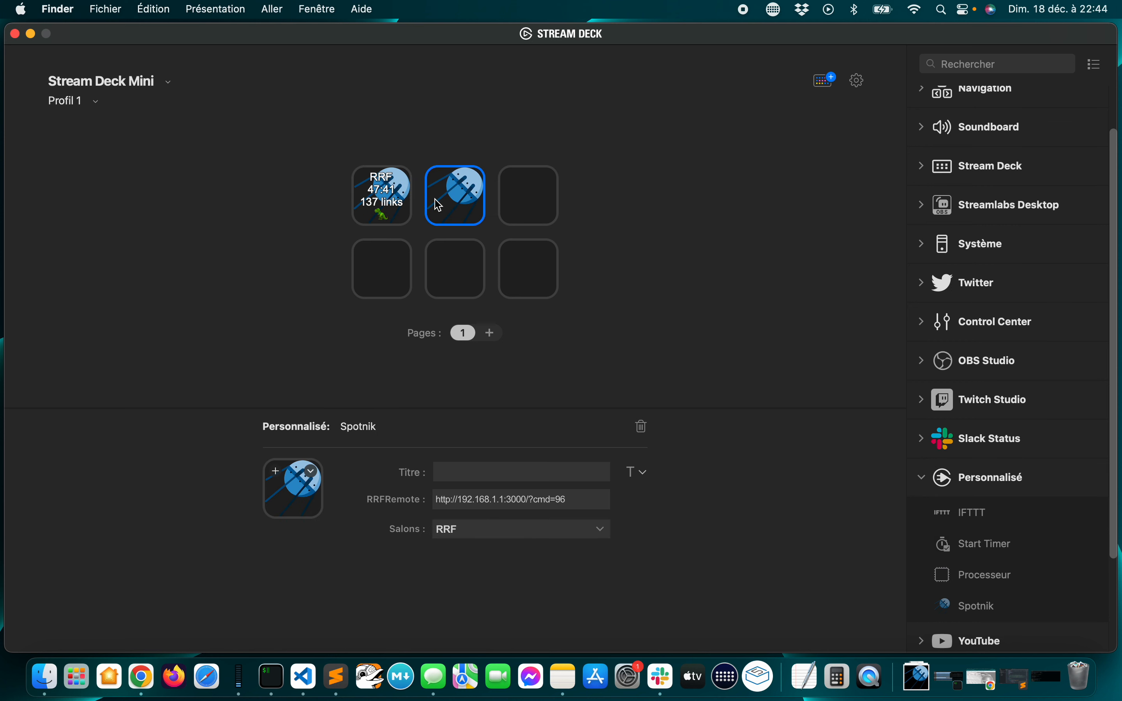
left_click_drag(952, 603, 520, 193)
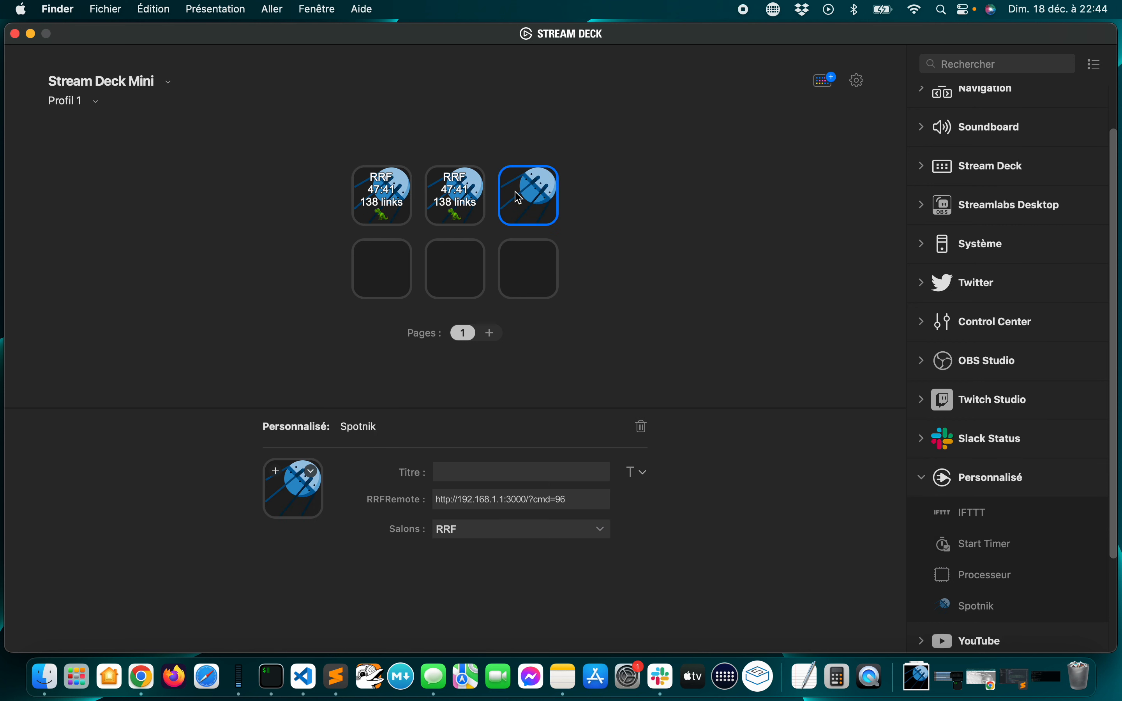
left_click(388, 201)
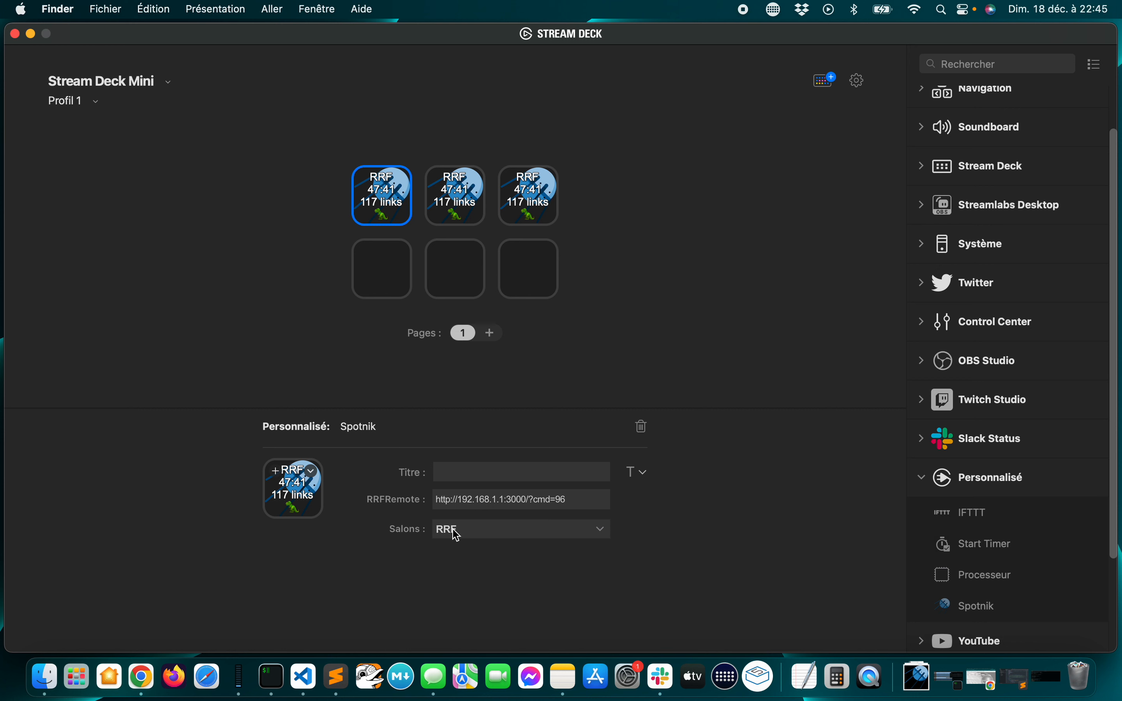
left_click(500, 506)
left_click(501, 499)
type("00")
left_click(463, 189)
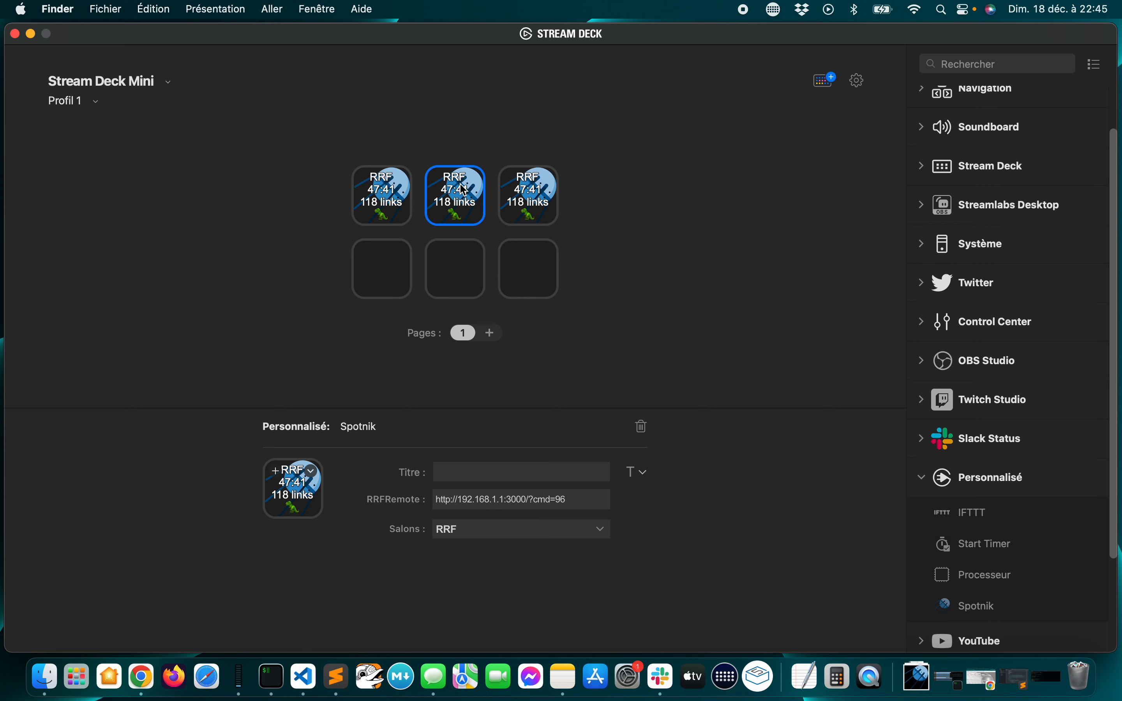
left_click(505, 499)
type("00")
left_click(598, 500)
key("BackSpace")
type("8")
left_click(482, 534)
left_click(474, 447)
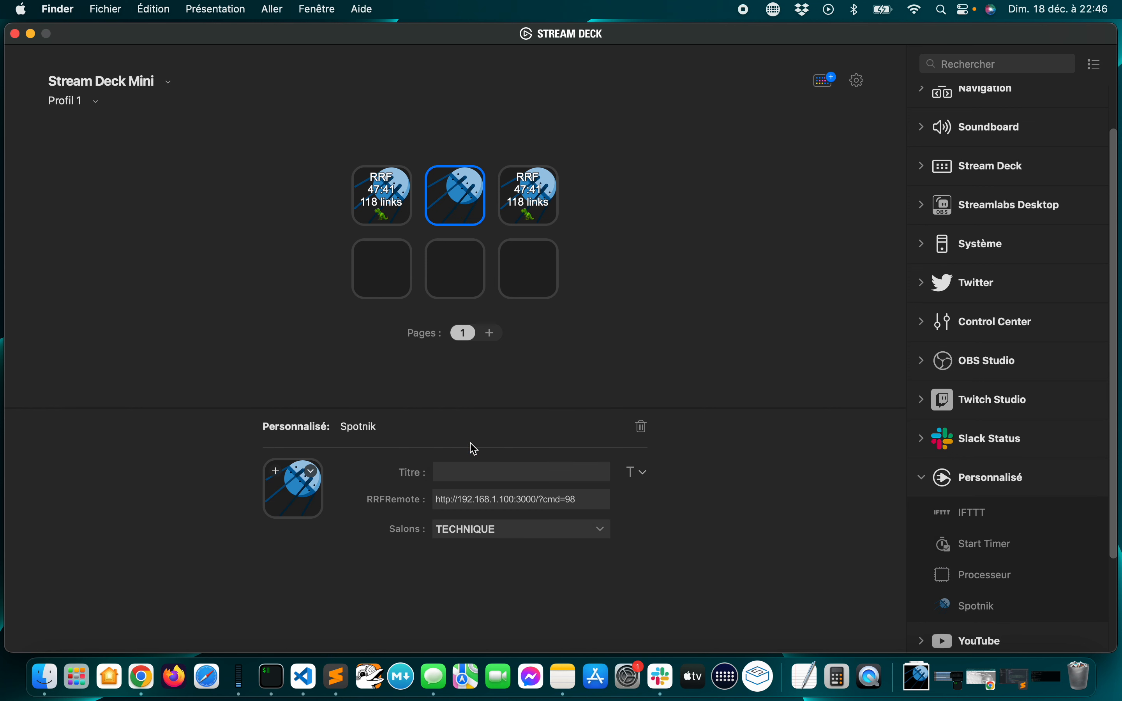
left_click(528, 191)
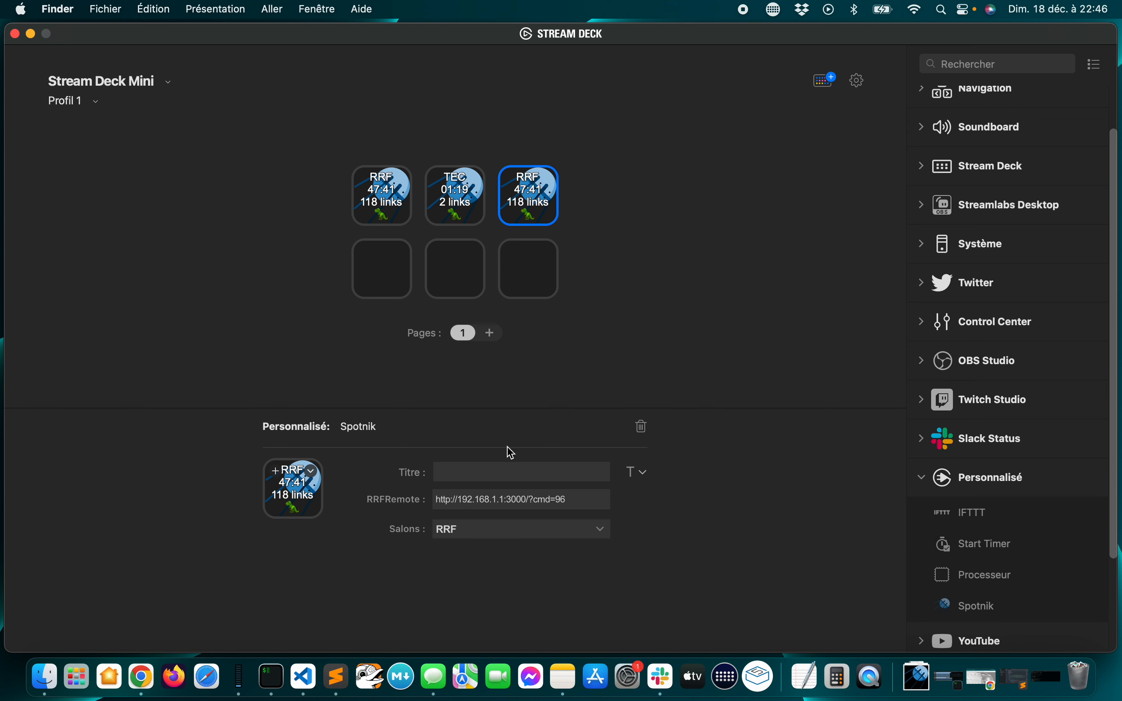
left_click(506, 499)
type("00")
left_click(591, 500)
key("BackSpace")
key("BackSpace")
type("104")
left_click(505, 530)
left_click(485, 514)
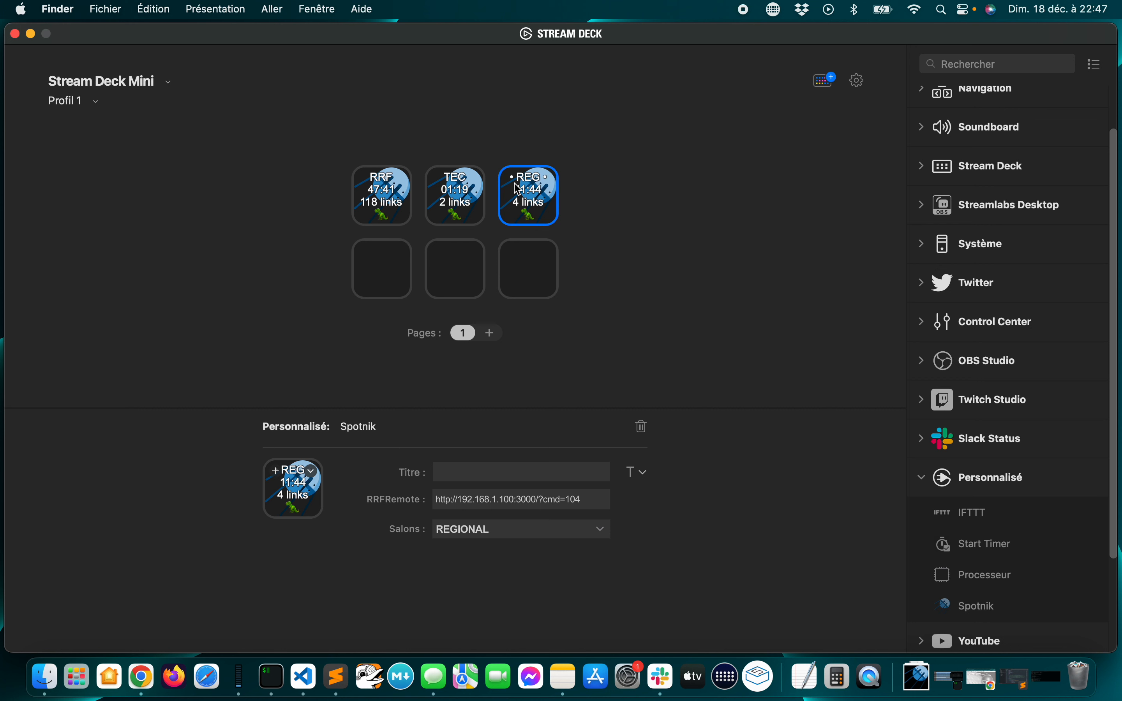
left_click(664, 217)
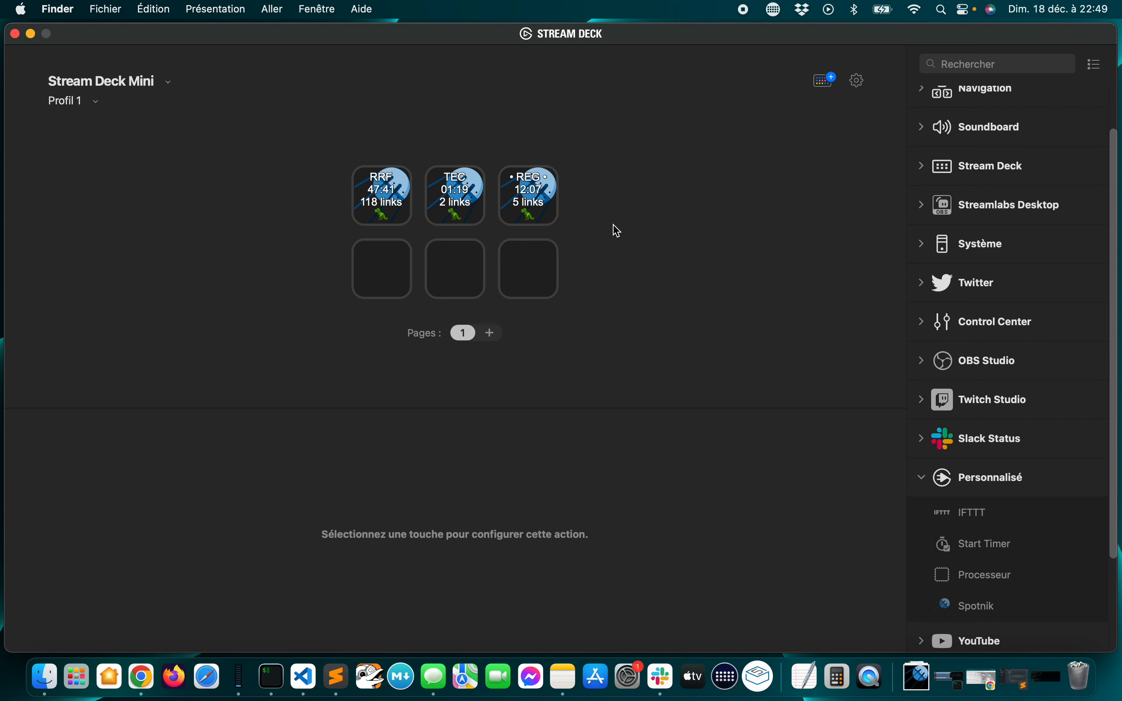
Add a Spotnik action to the first key of the lower row and set its room to the blank option
left_click(969, 607)
left_click_drag(973, 613, 381, 284)
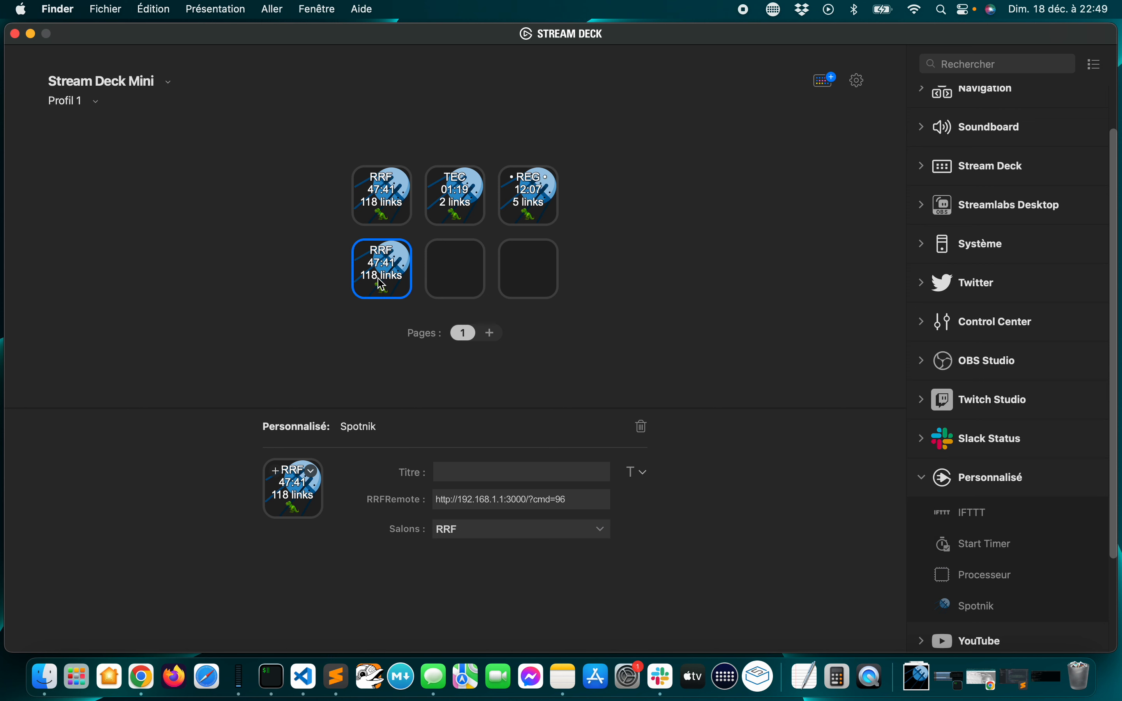
left_click(475, 534)
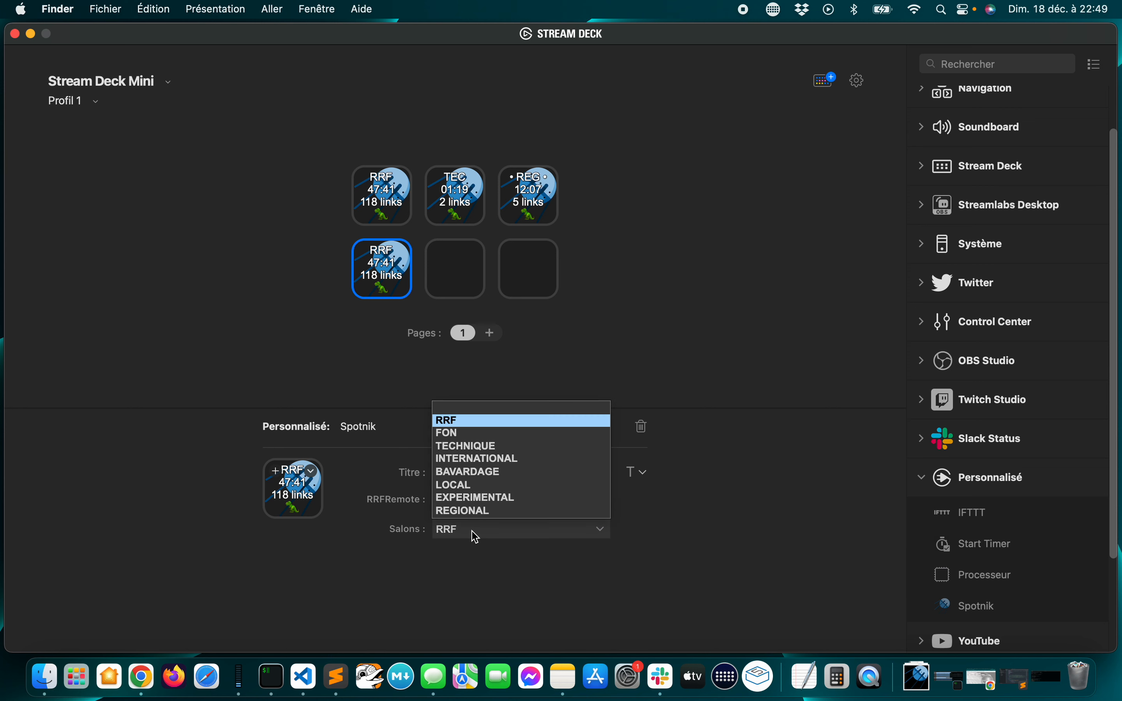
left_click(457, 407)
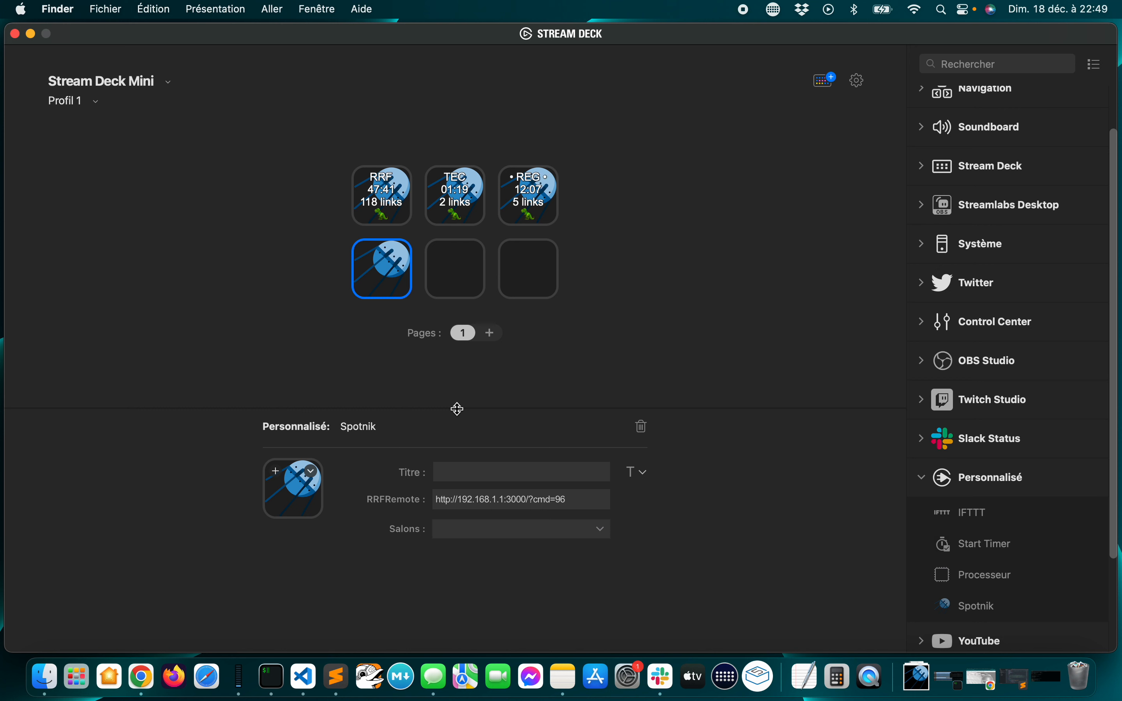
left_click(505, 500)
type("00")
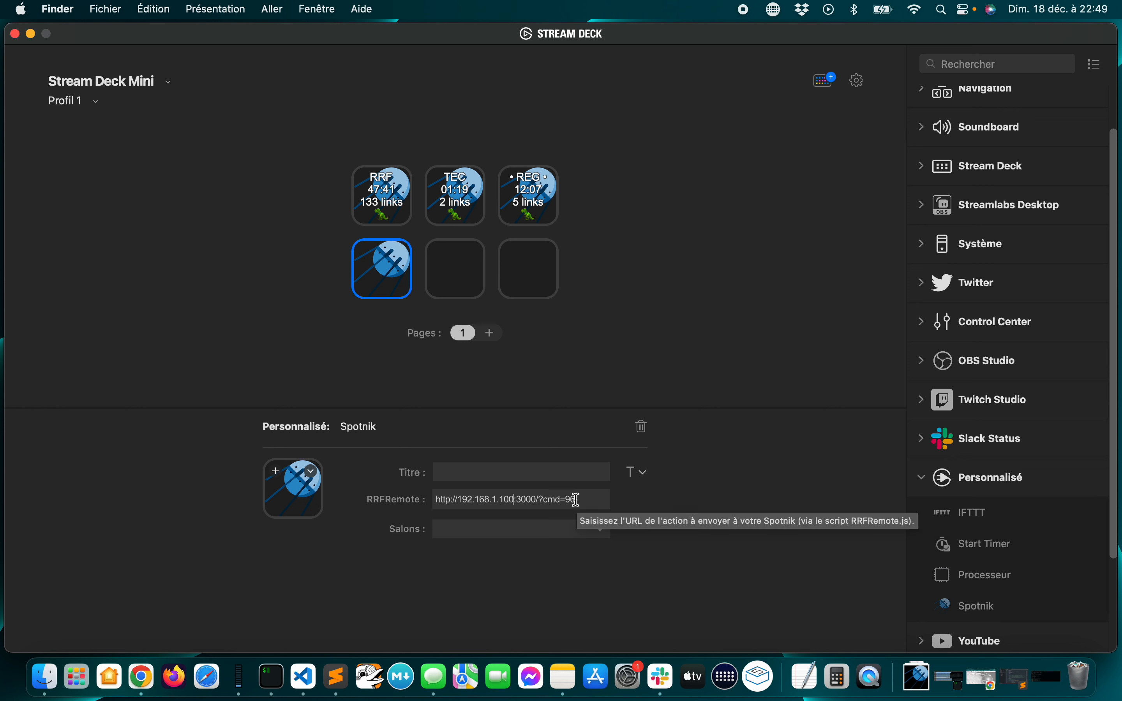
key("BackSpace")
key("BackSpace")
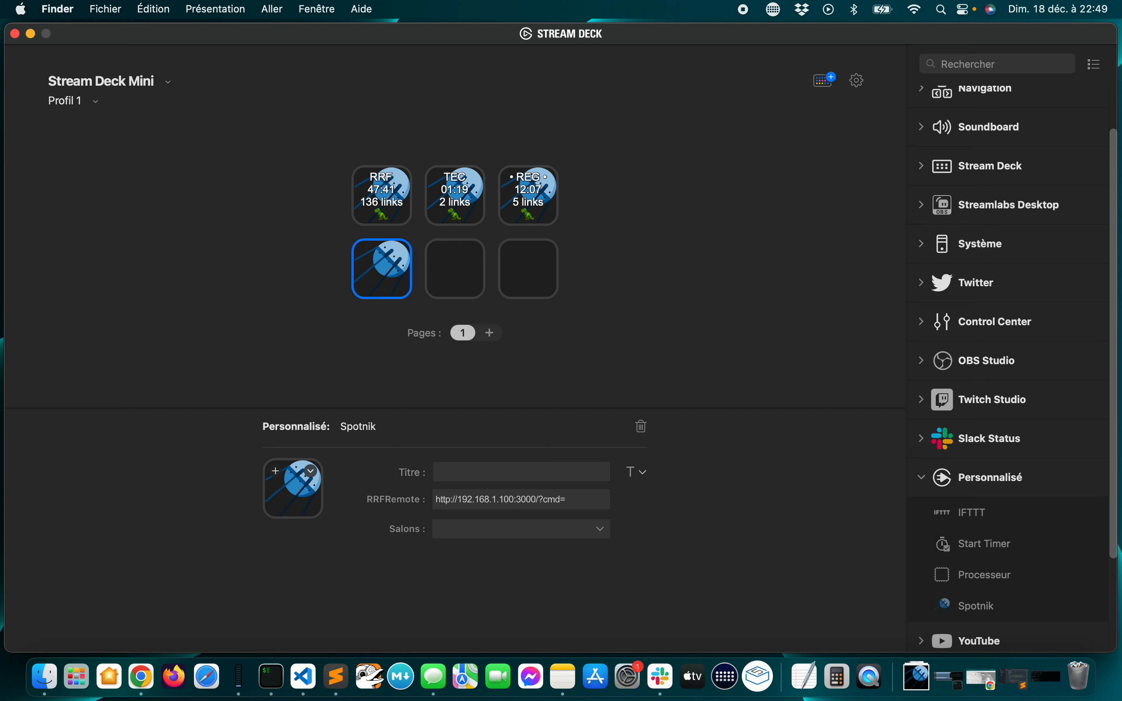
type("200")
left_click(491, 474)
type("Raptor")
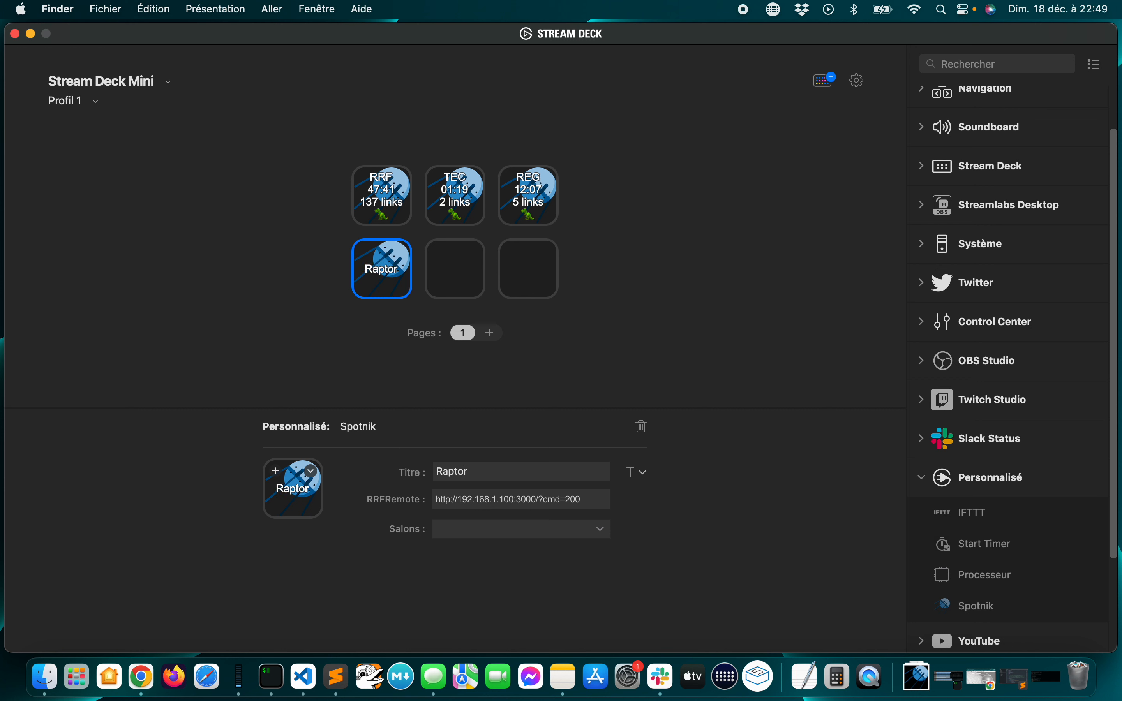
left_click(449, 402)
Add a Spotnik action to the middle key of the lower row and set its room to the blank option
left_click_drag(966, 606, 445, 278)
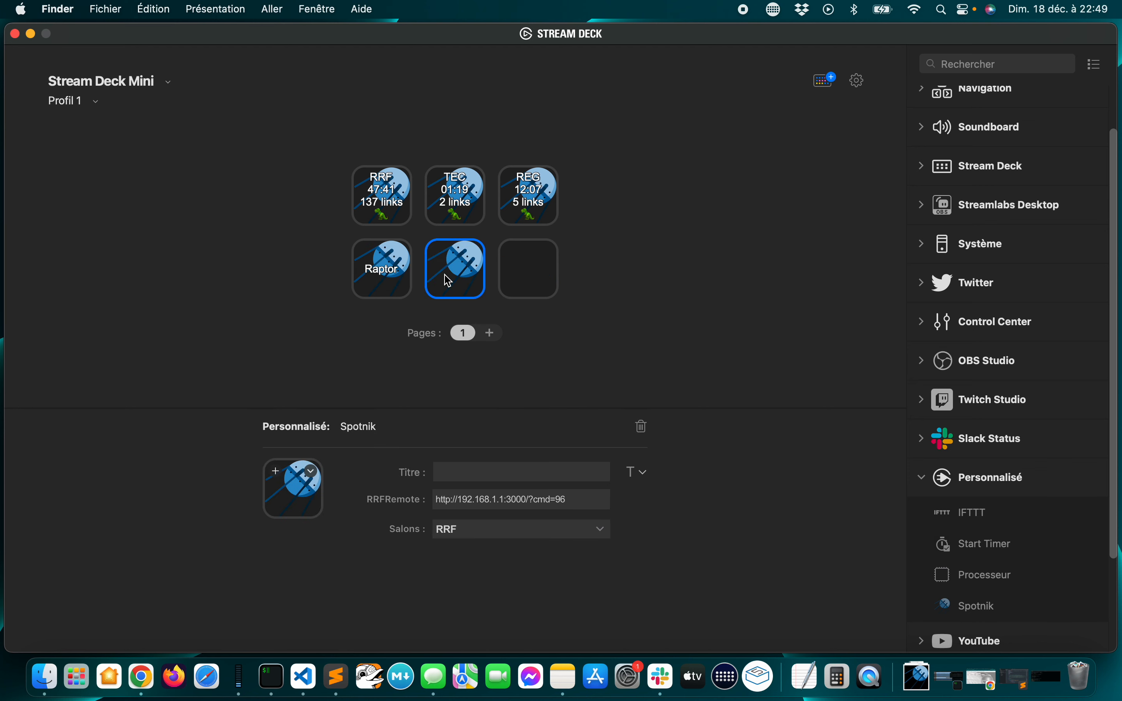
left_click(464, 530)
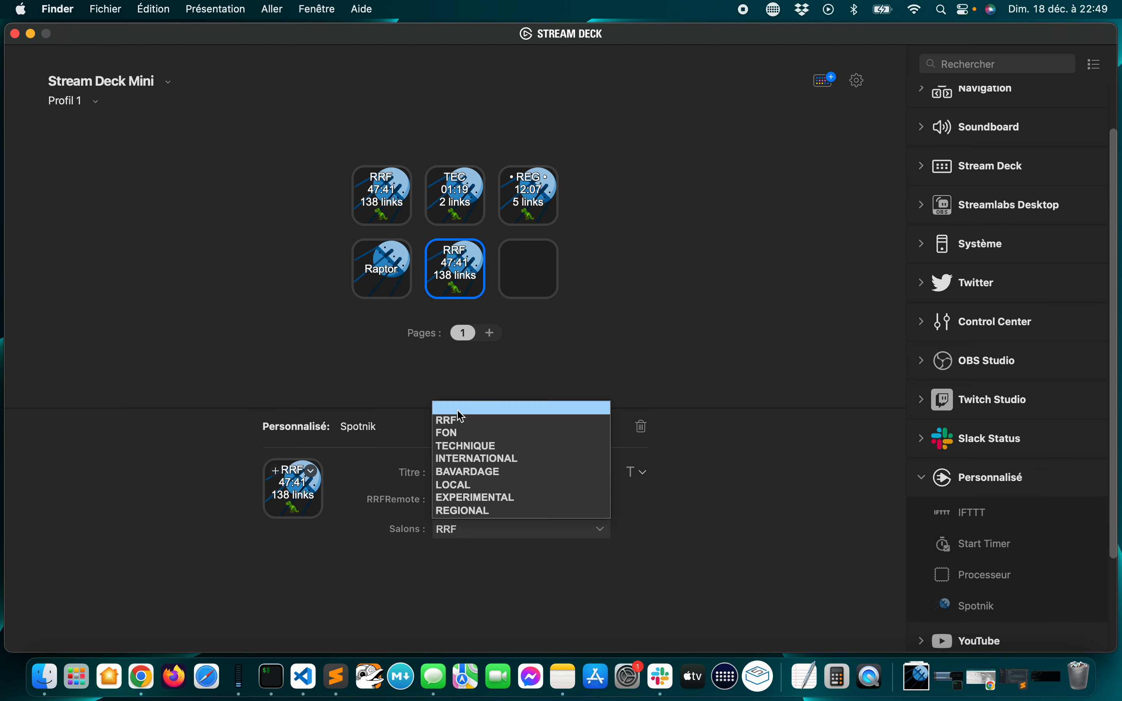
left_click(459, 407)
left_click(504, 499)
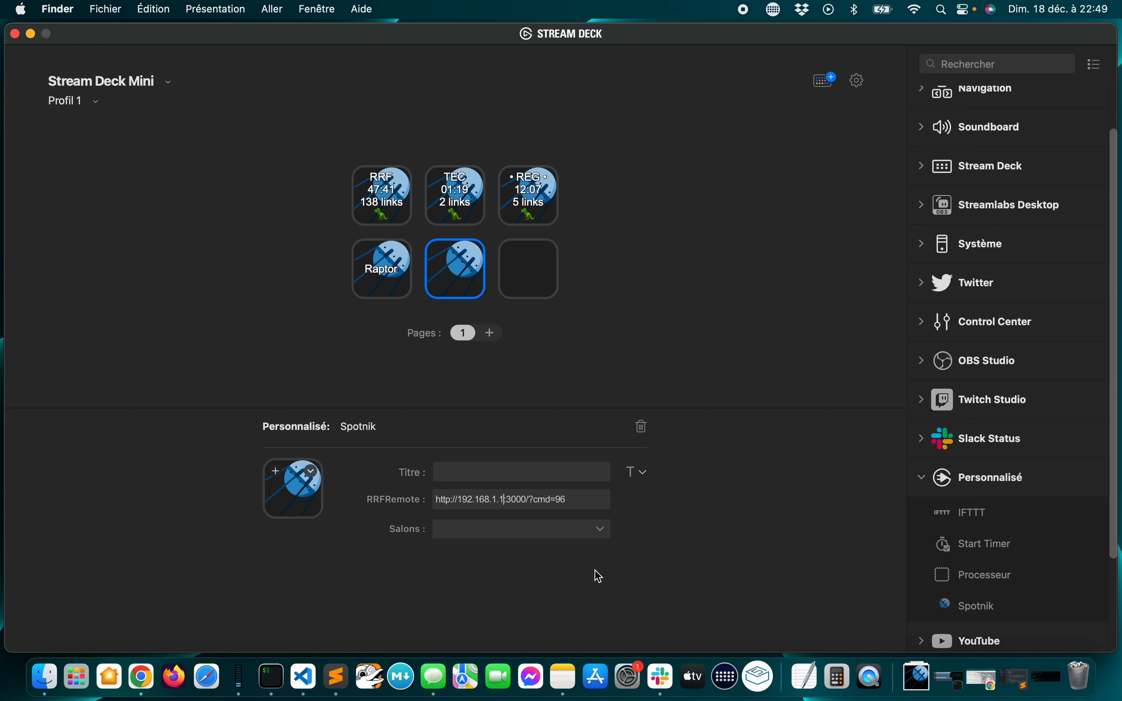
type("00")
left_click(585, 501)
key("BackSpace")
type("5")
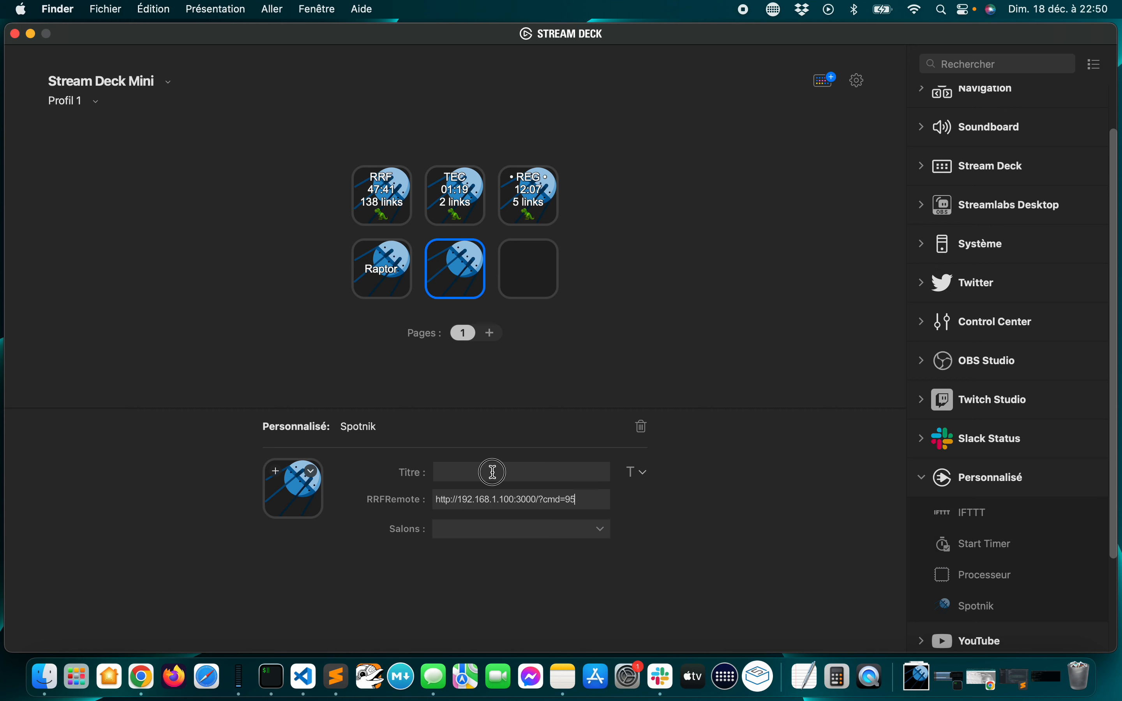
left_click(491, 471)
type("Parot")
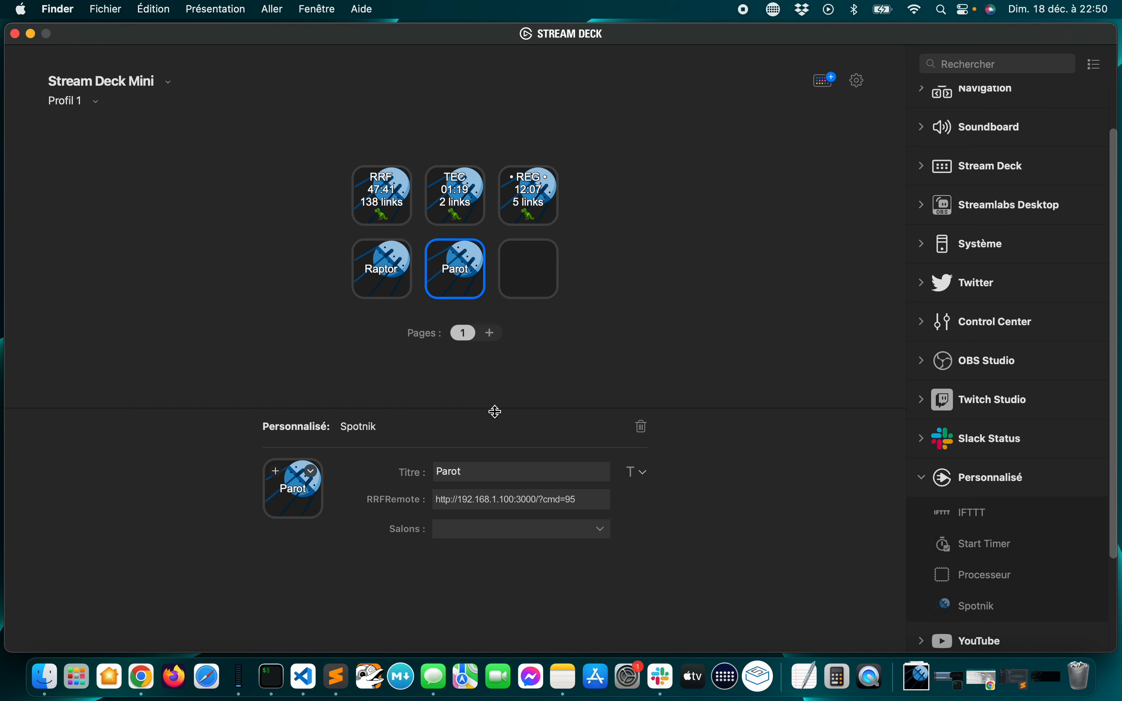
Open the Stream Deck icon library for the Parot key
left_click(472, 273)
left_click(390, 284)
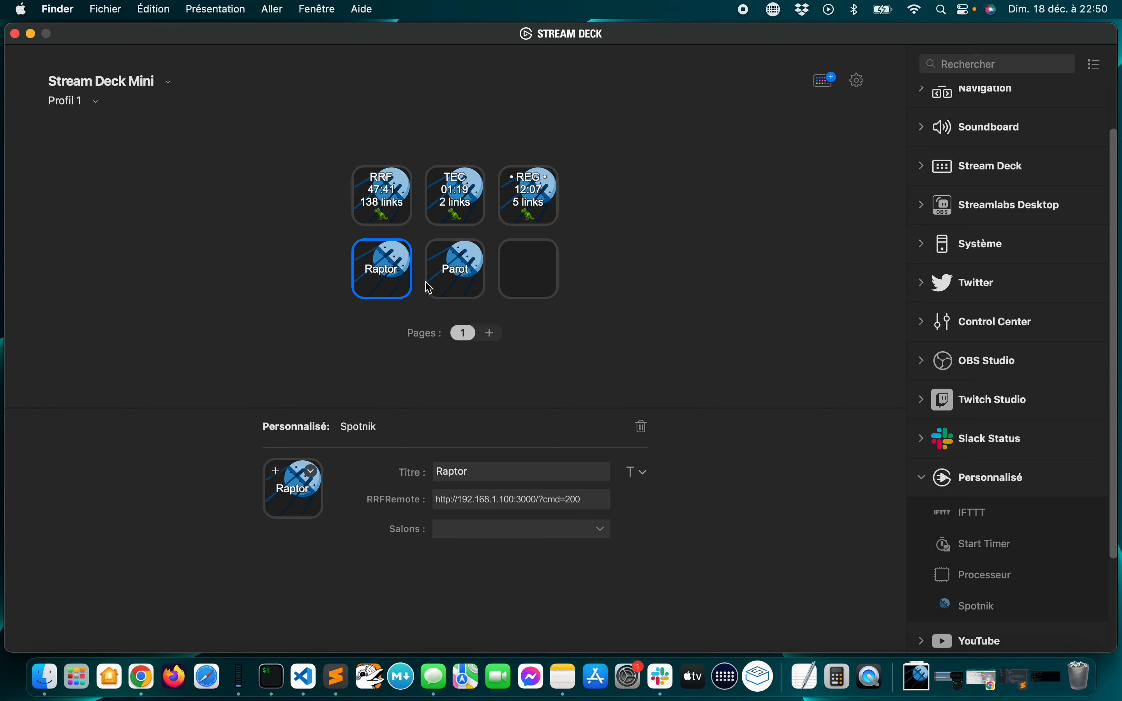
left_click(457, 285)
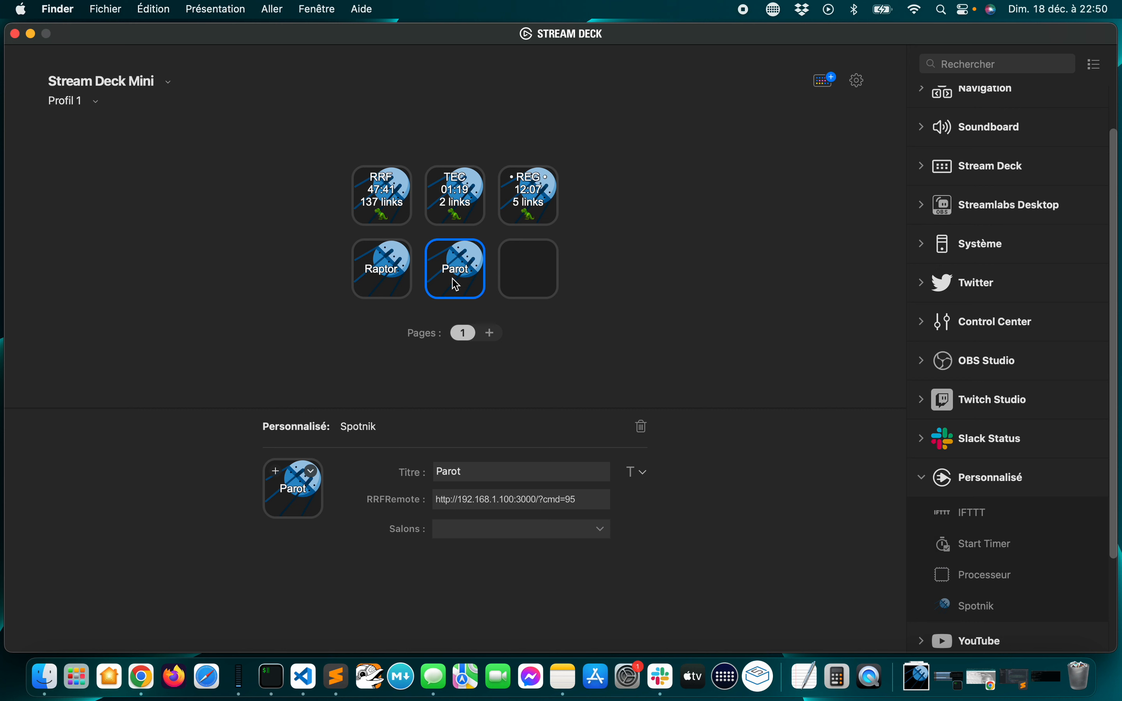
left_click(312, 473)
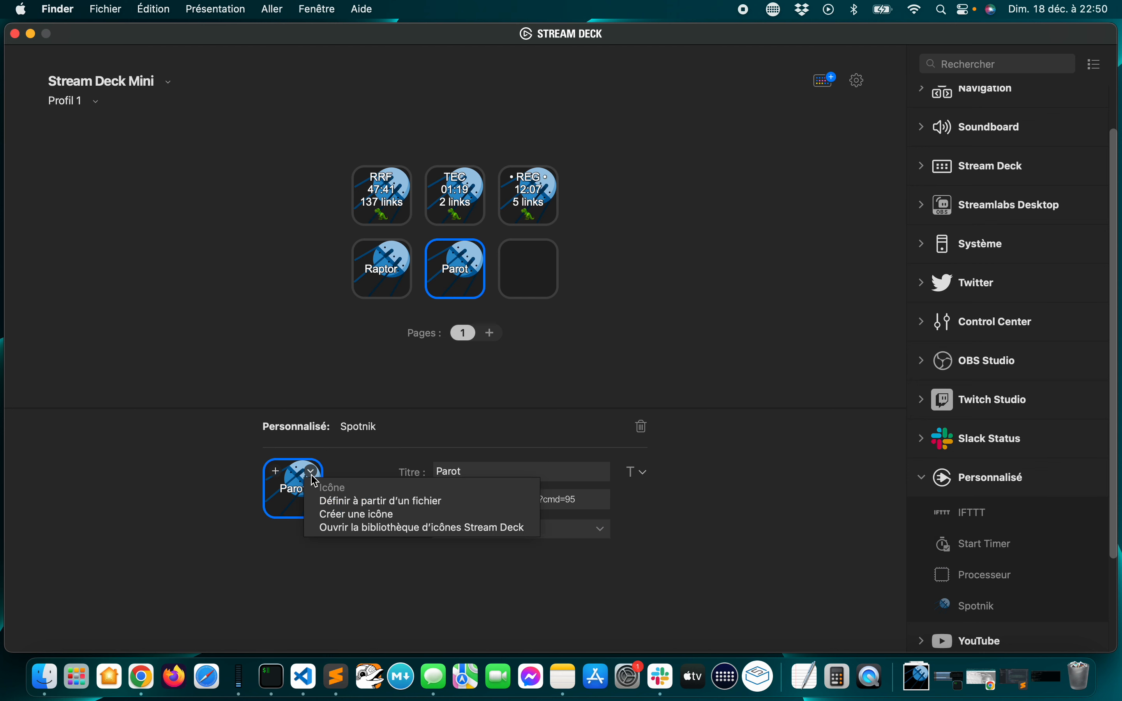
left_click(331, 528)
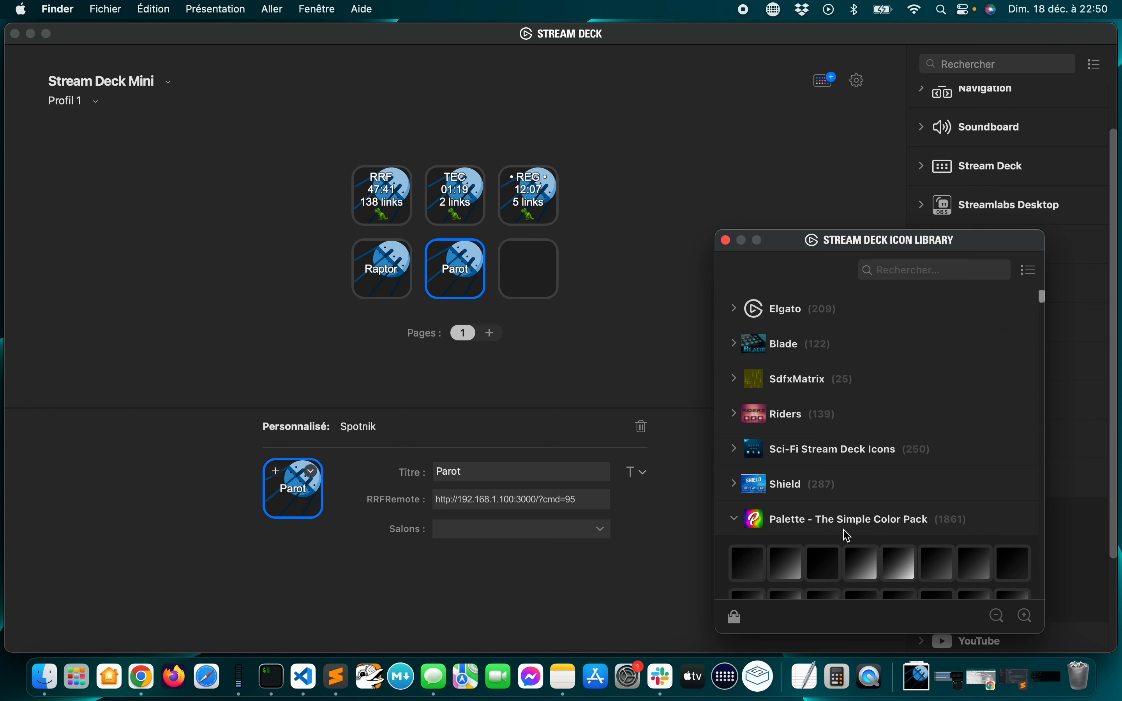
Collapse the Palette icon pack and expand the Color Matrix Areas pack to show its colour swatches
scroll(837, 540, "down", 6)
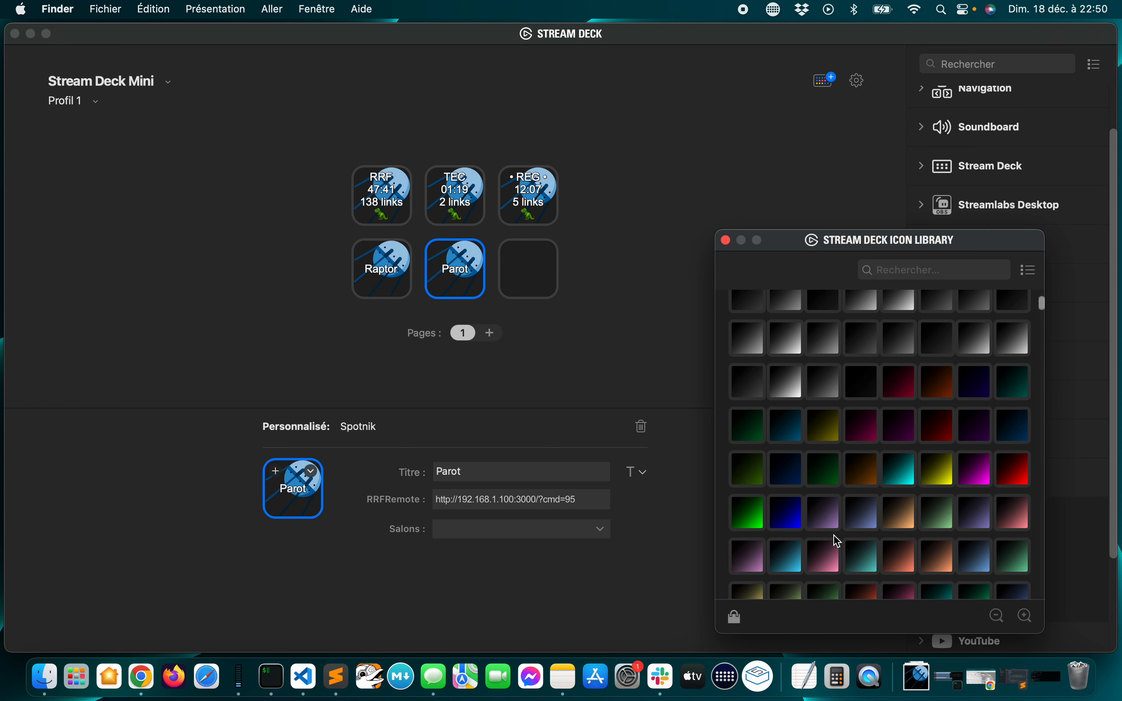
scroll(835, 538, "up", 8)
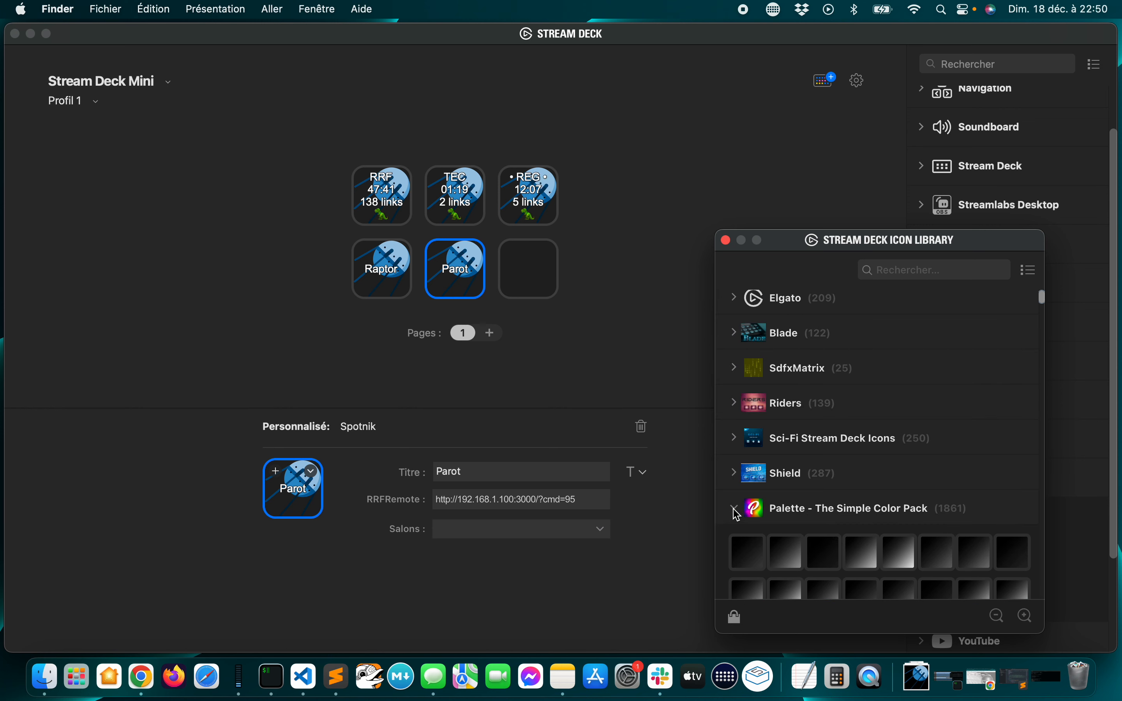
left_click(737, 510)
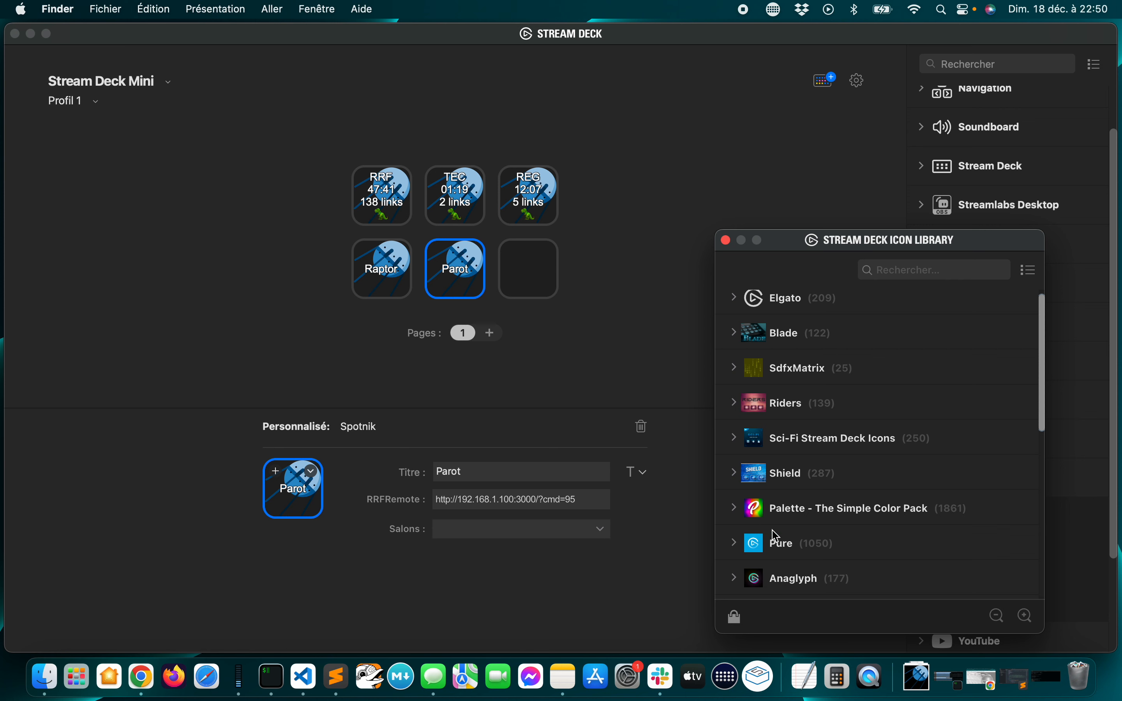
left_click(782, 550)
left_click(734, 545)
scroll(844, 519, "down", 5)
left_click(824, 447)
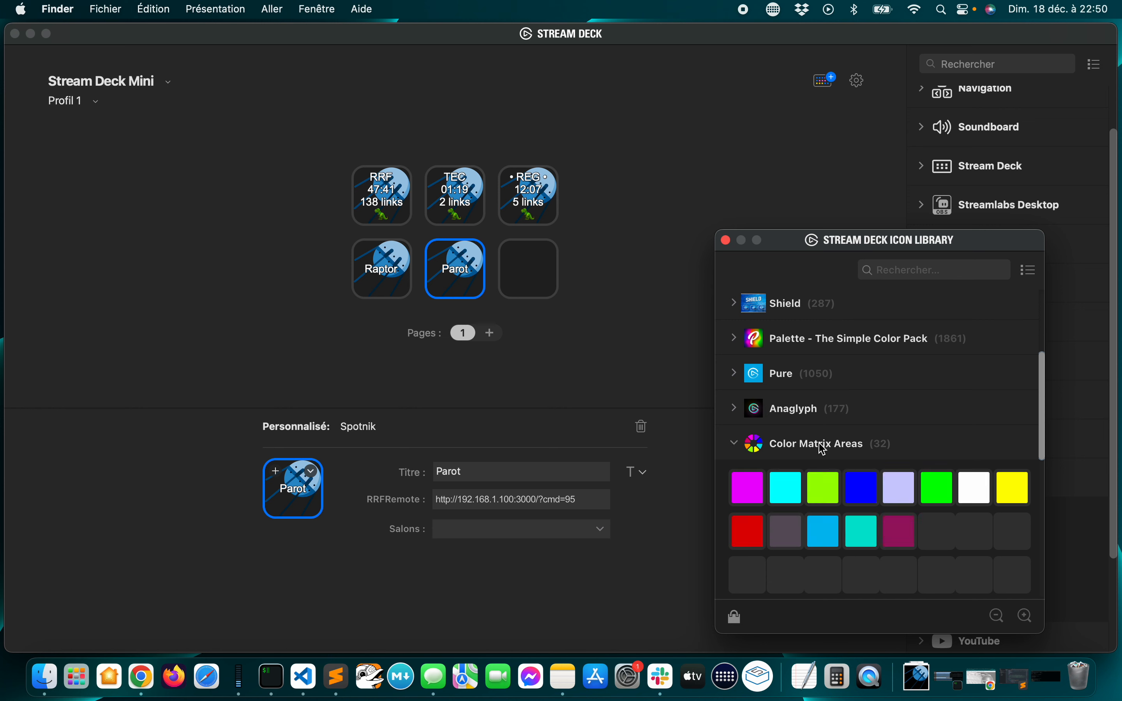
scroll(820, 452, "down", 3)
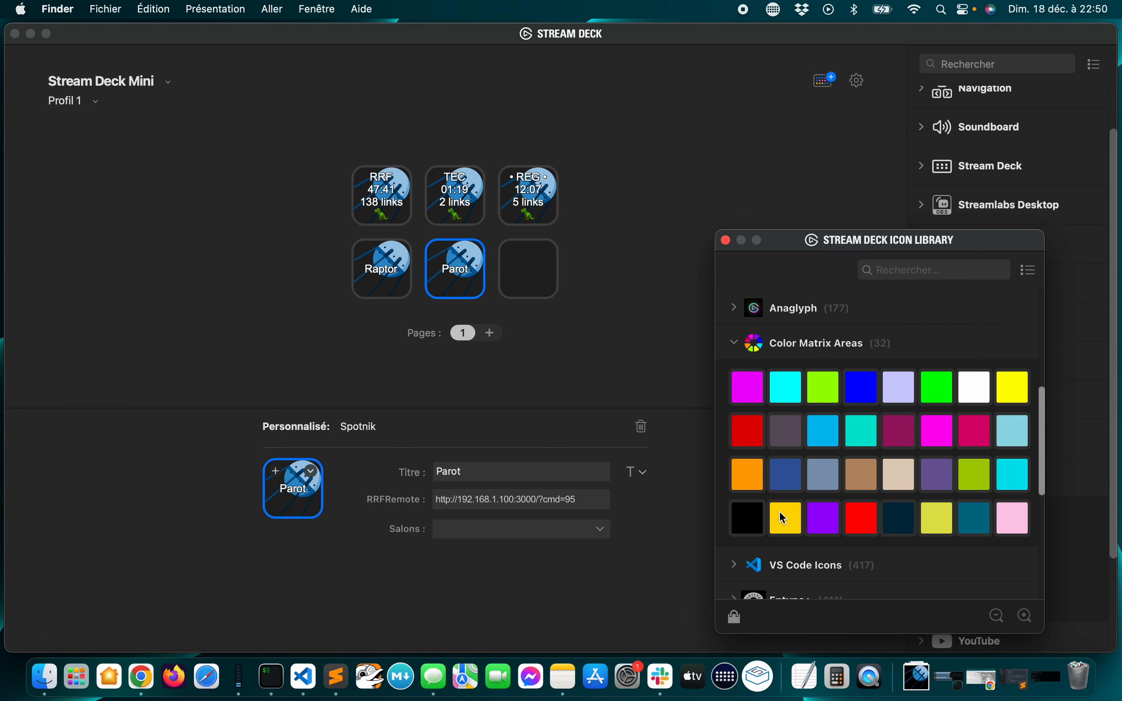
Try golden yellow, dark navy and red swatches as the Parot key's icon
left_click(782, 516)
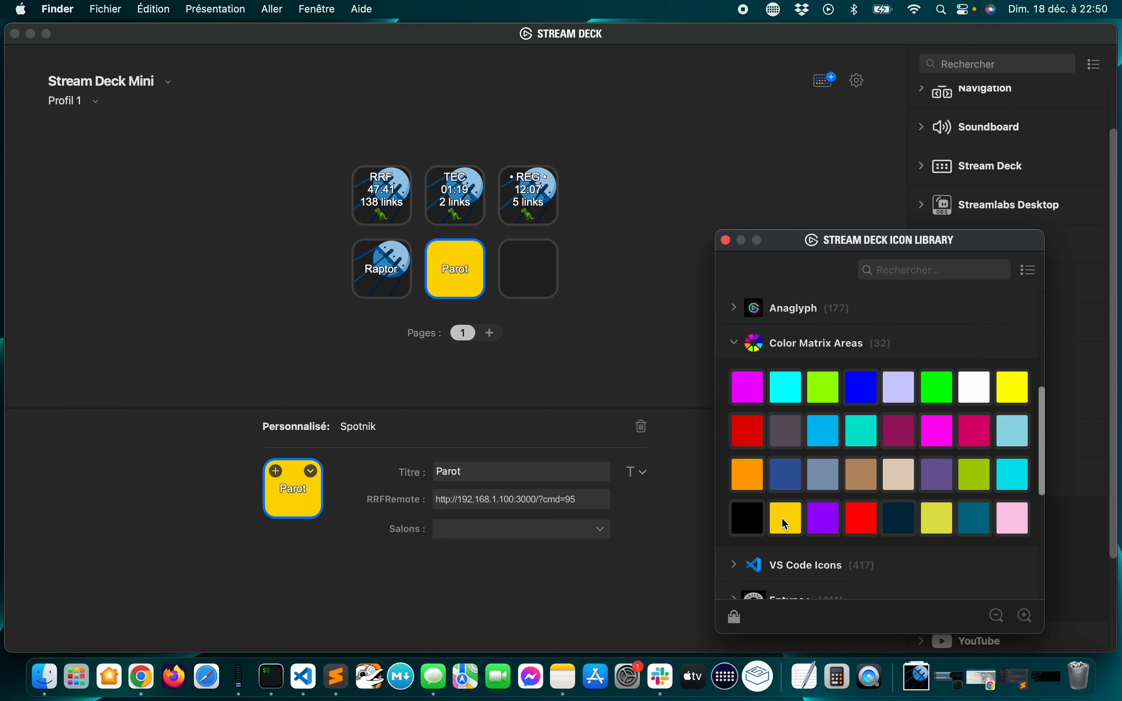
left_click(899, 520)
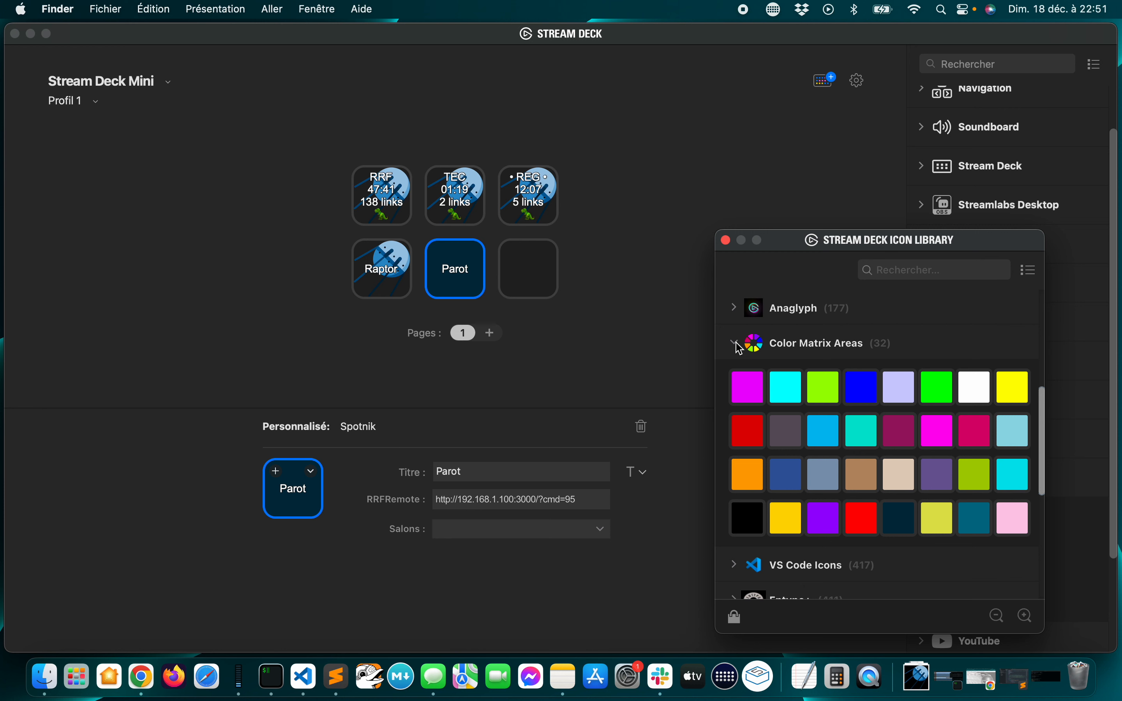
left_click(742, 438)
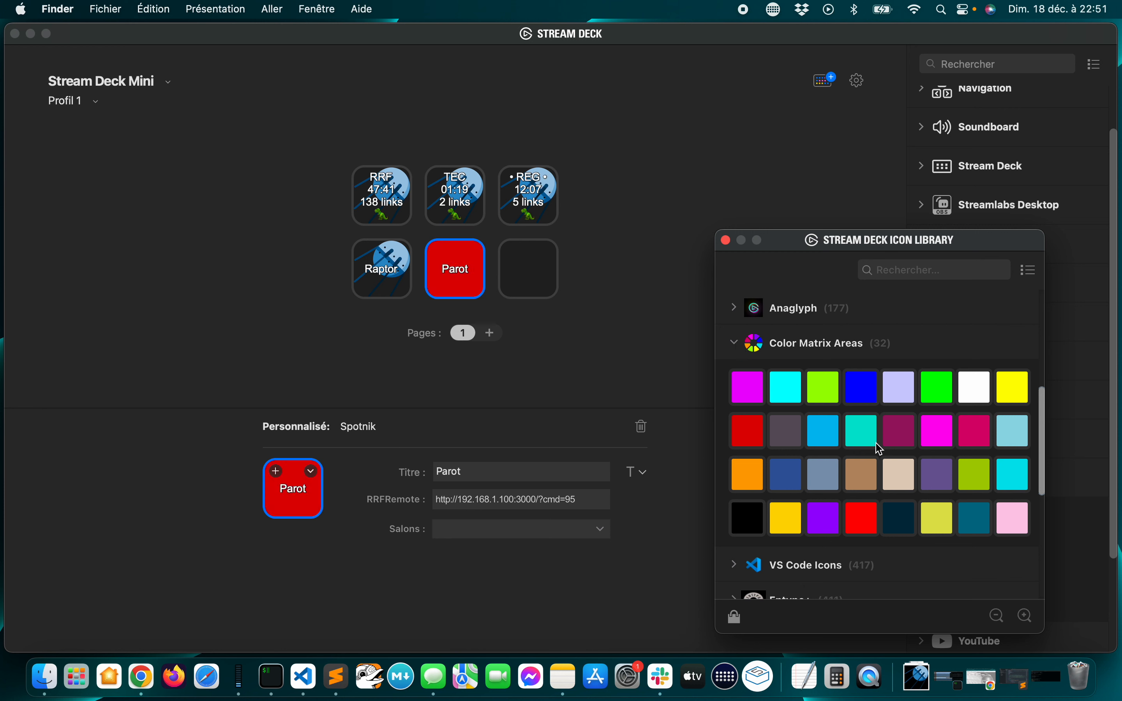
Apply the pure blue swatch as the Parot key's icon and collapse the Color Matrix Areas pack
left_click(862, 396)
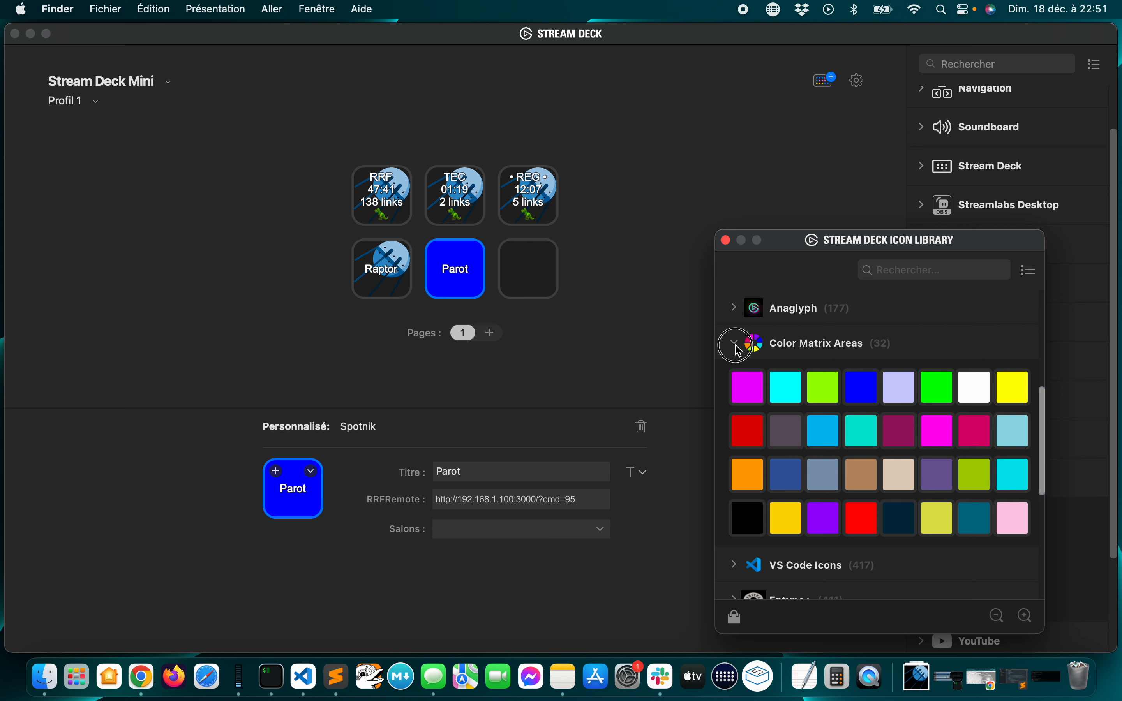
left_click(740, 349)
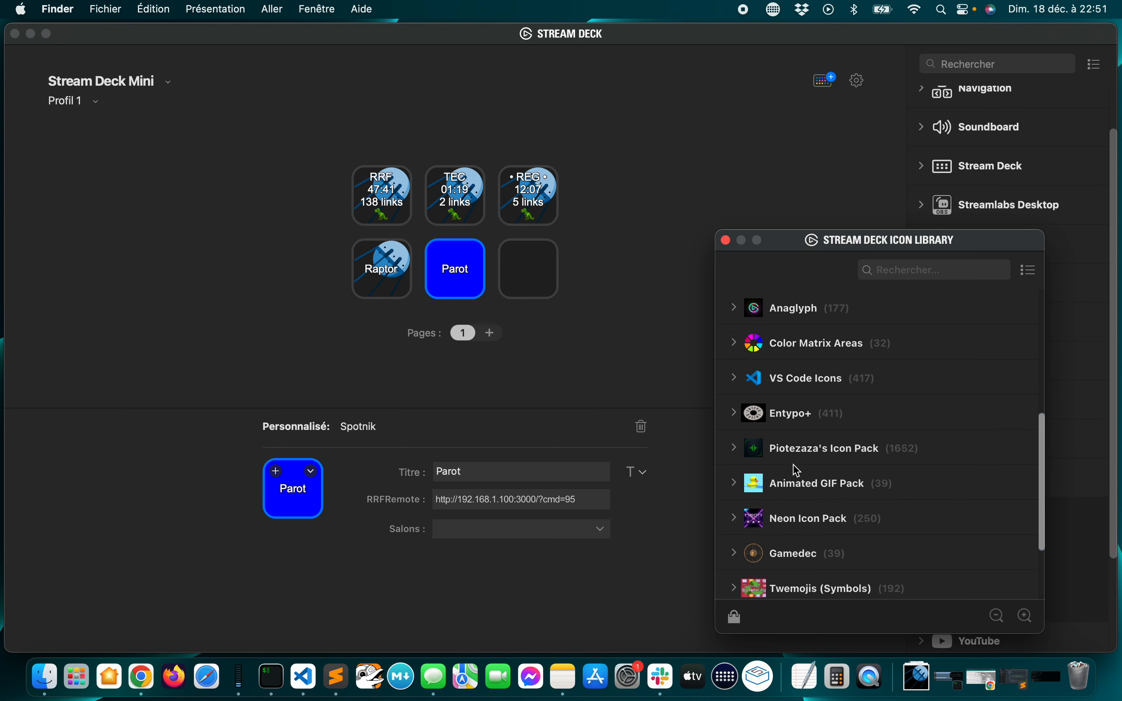
Apply the blank dark icon with yellow-green corner accents from Piotezaza's Icon Pack to the Parot key
scroll(770, 350, "up", 2)
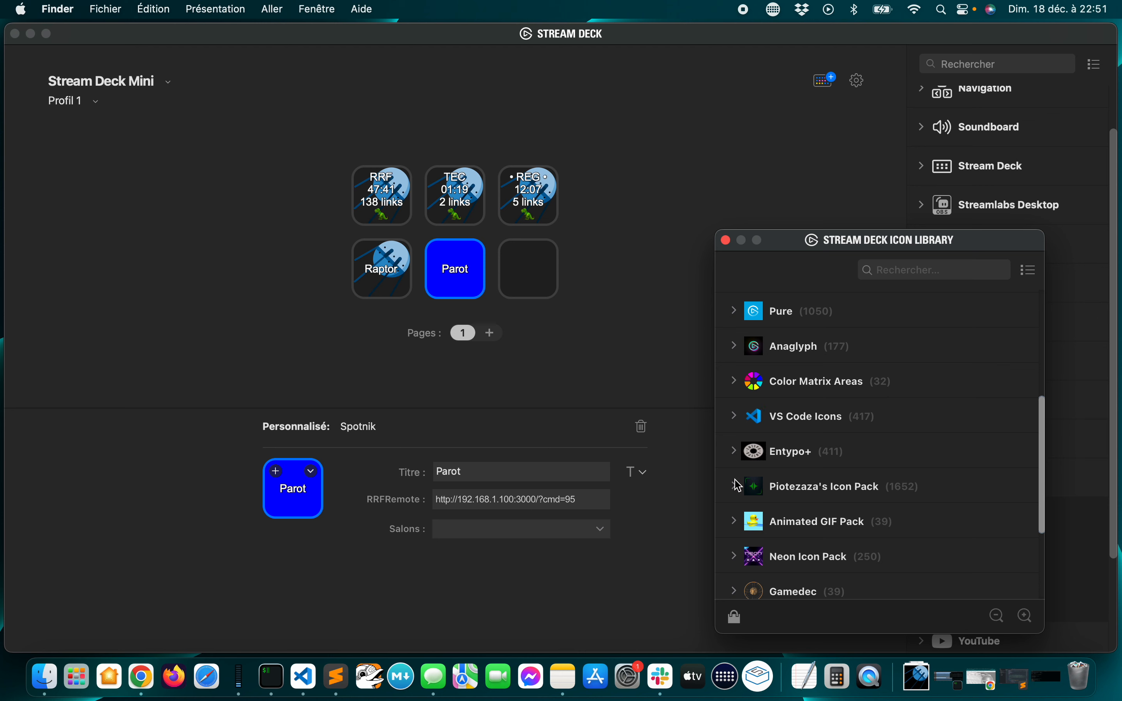
left_click(737, 488)
scroll(812, 520, "down", 10)
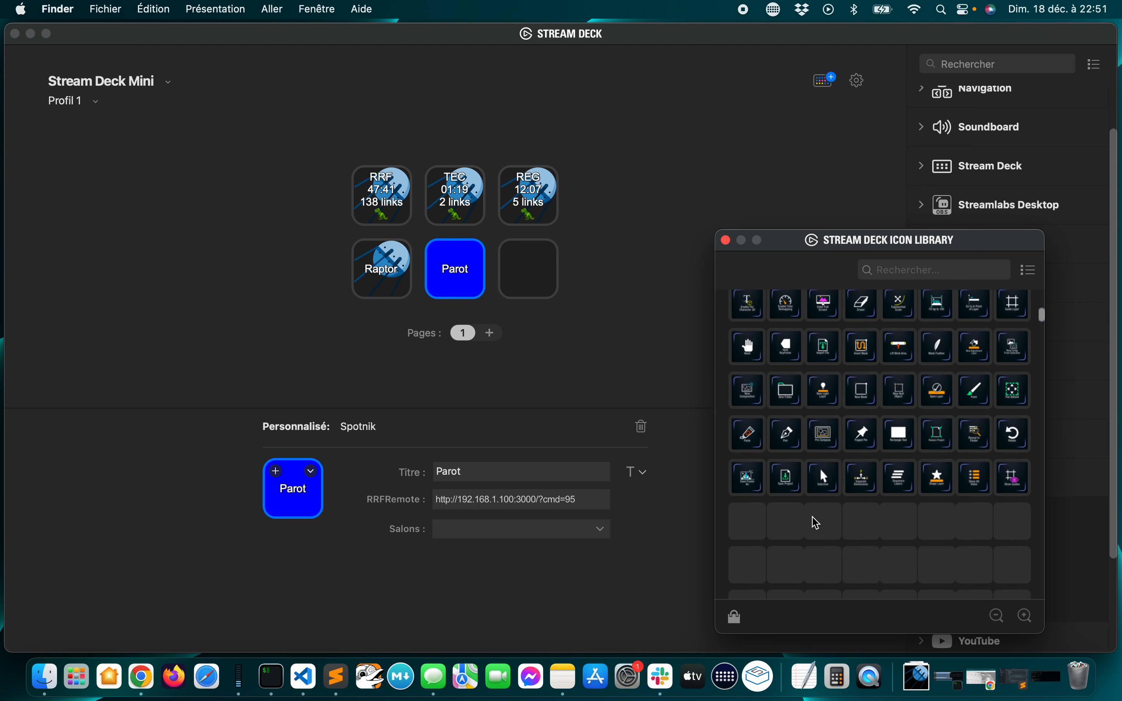
scroll(817, 523, "down", 5)
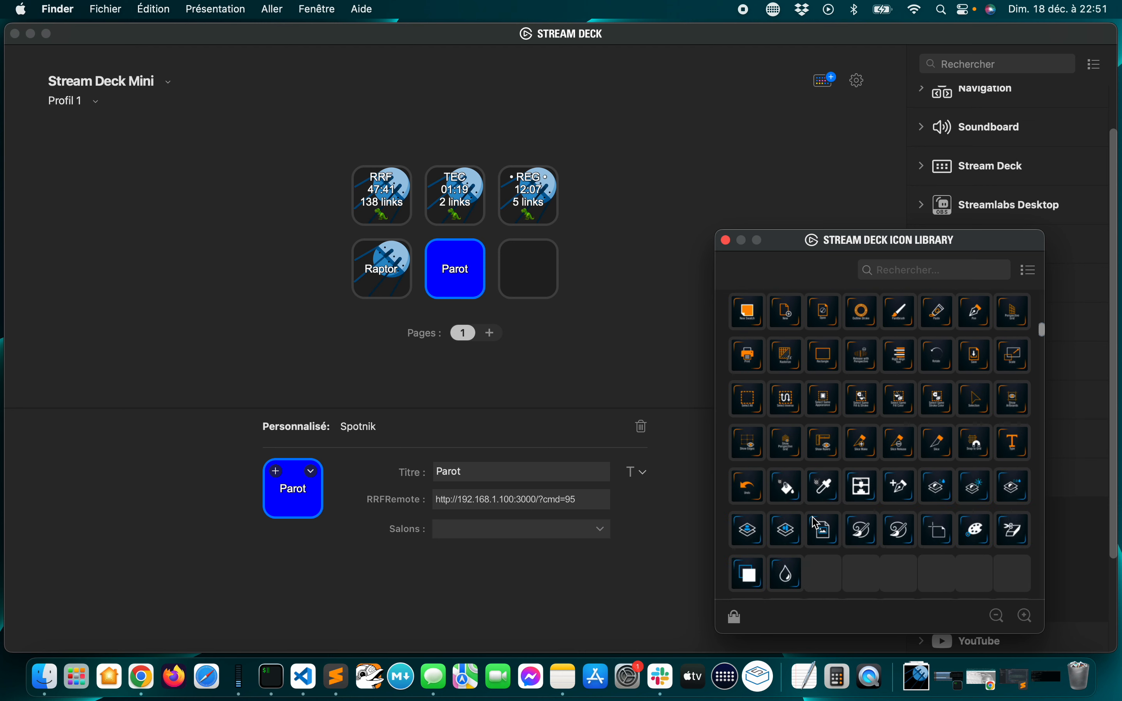
scroll(817, 523, "down", 8)
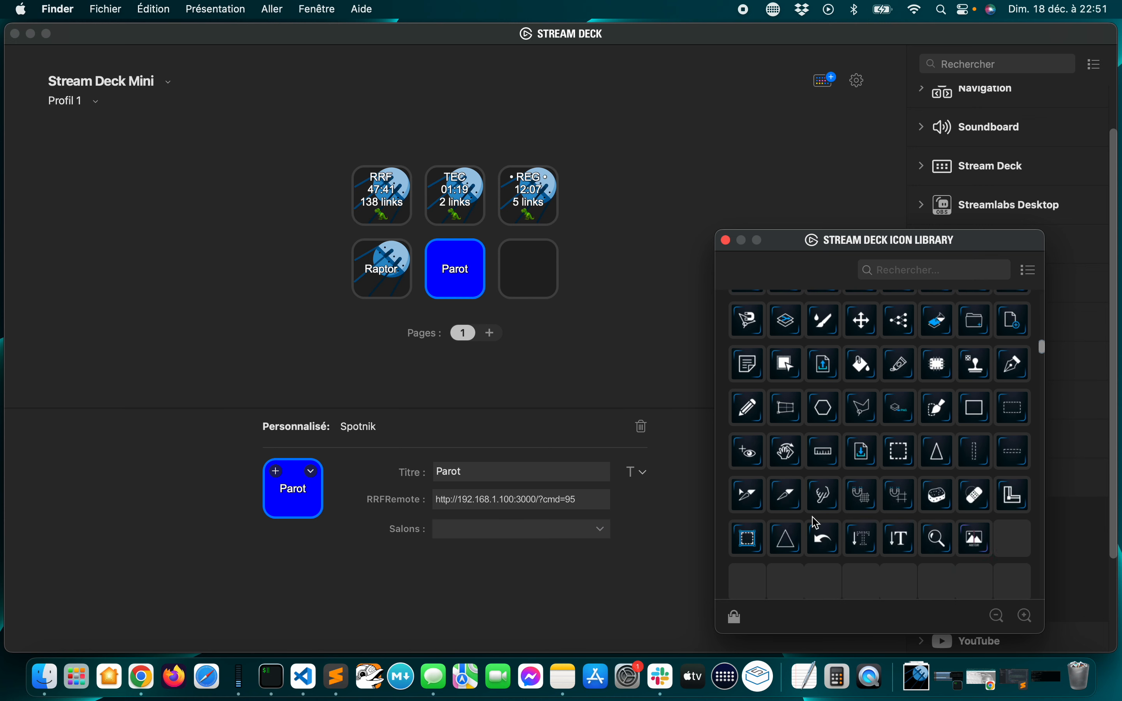
scroll(818, 523, "down", 8)
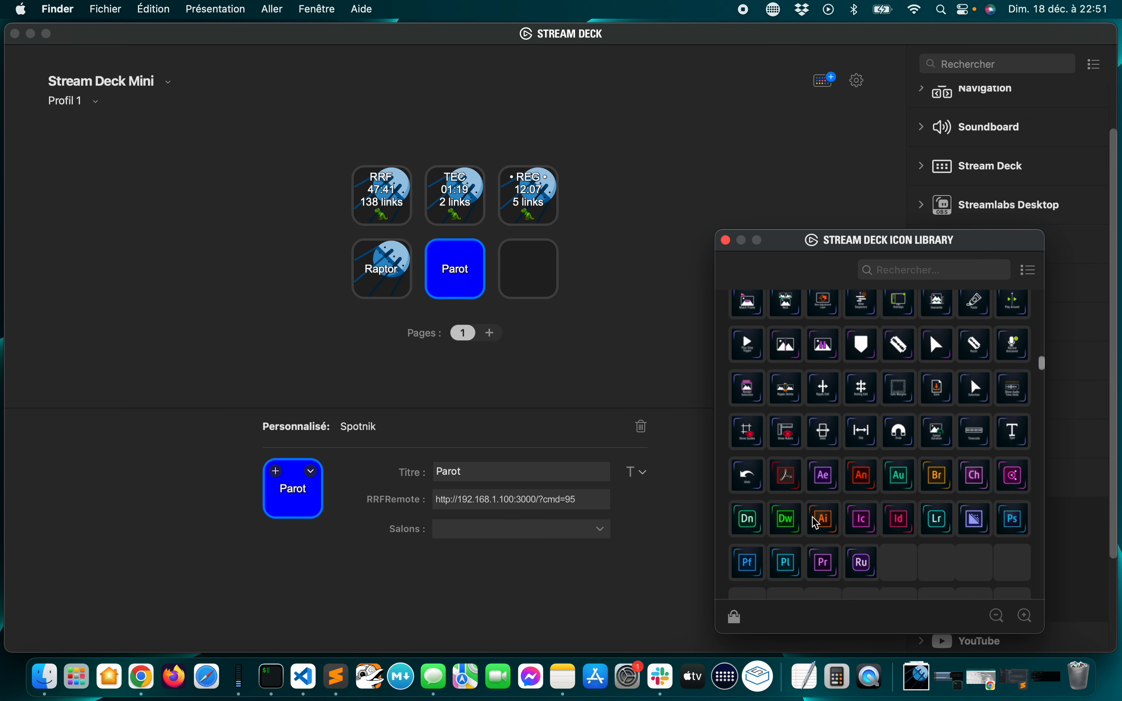
scroll(817, 523, "down", 5)
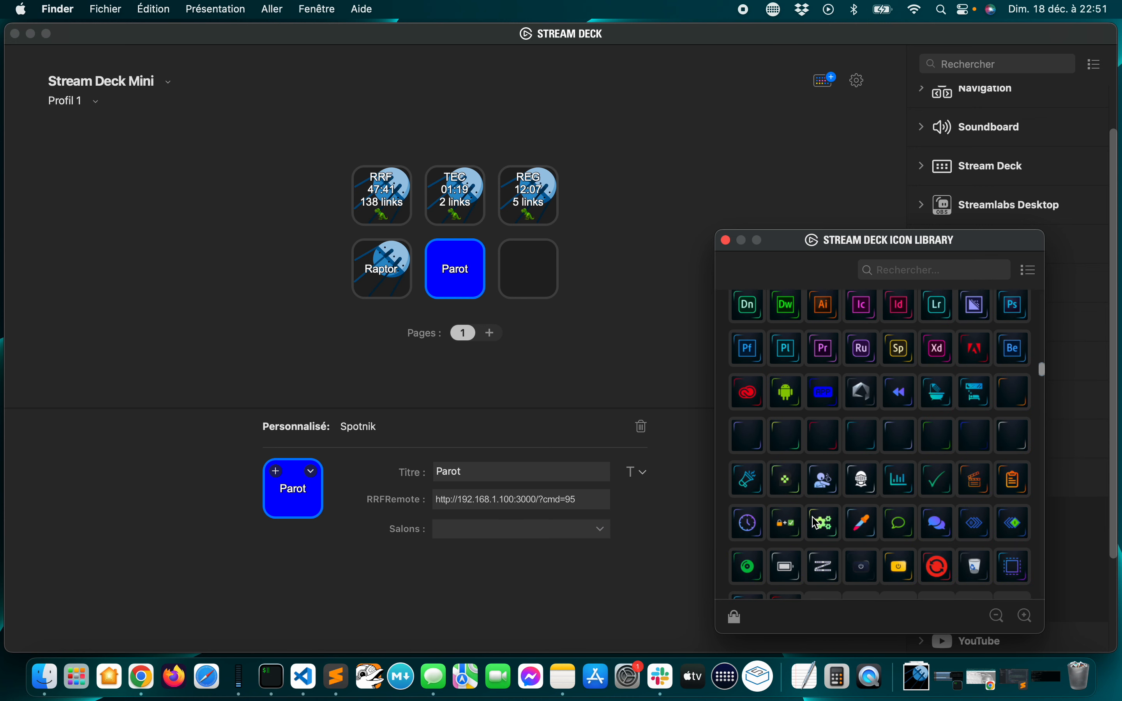
left_click(792, 447)
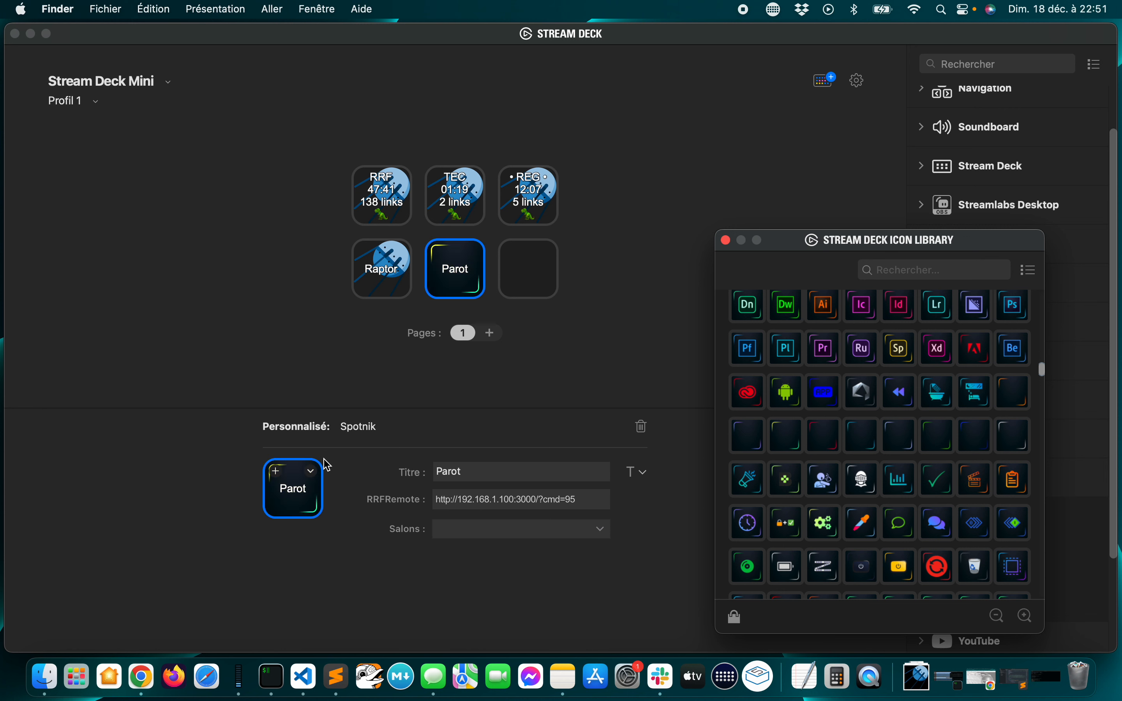
Close the icon library and restore the Parot key's default icon
left_click(726, 240)
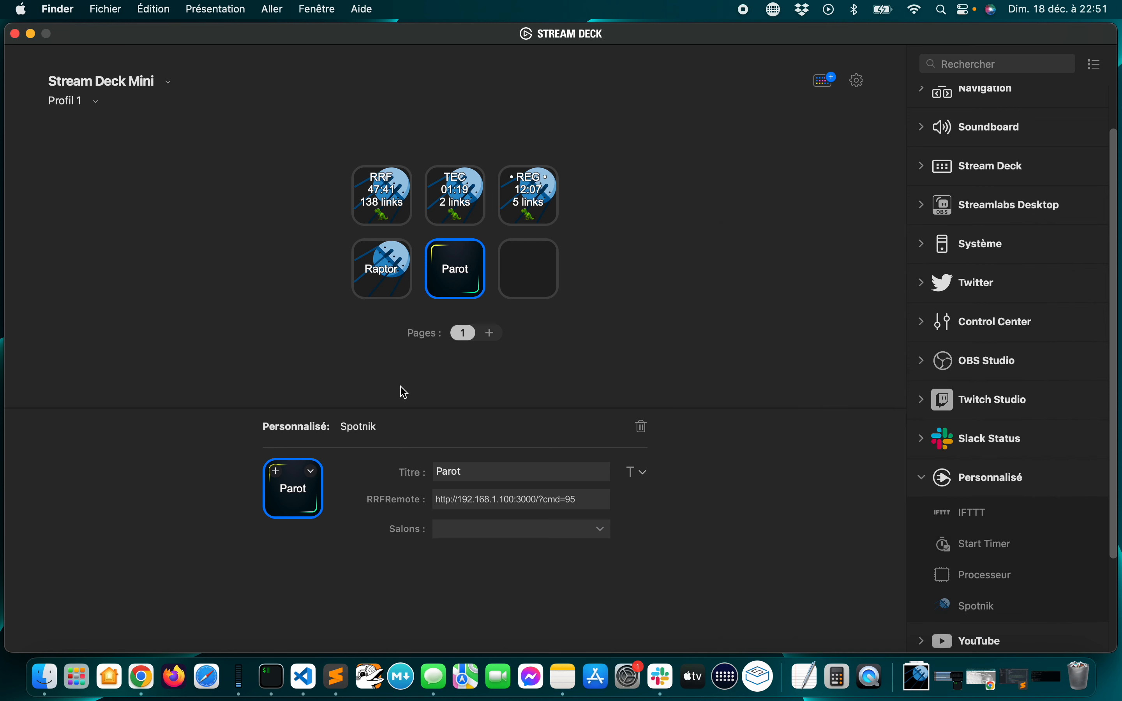
left_click(312, 472)
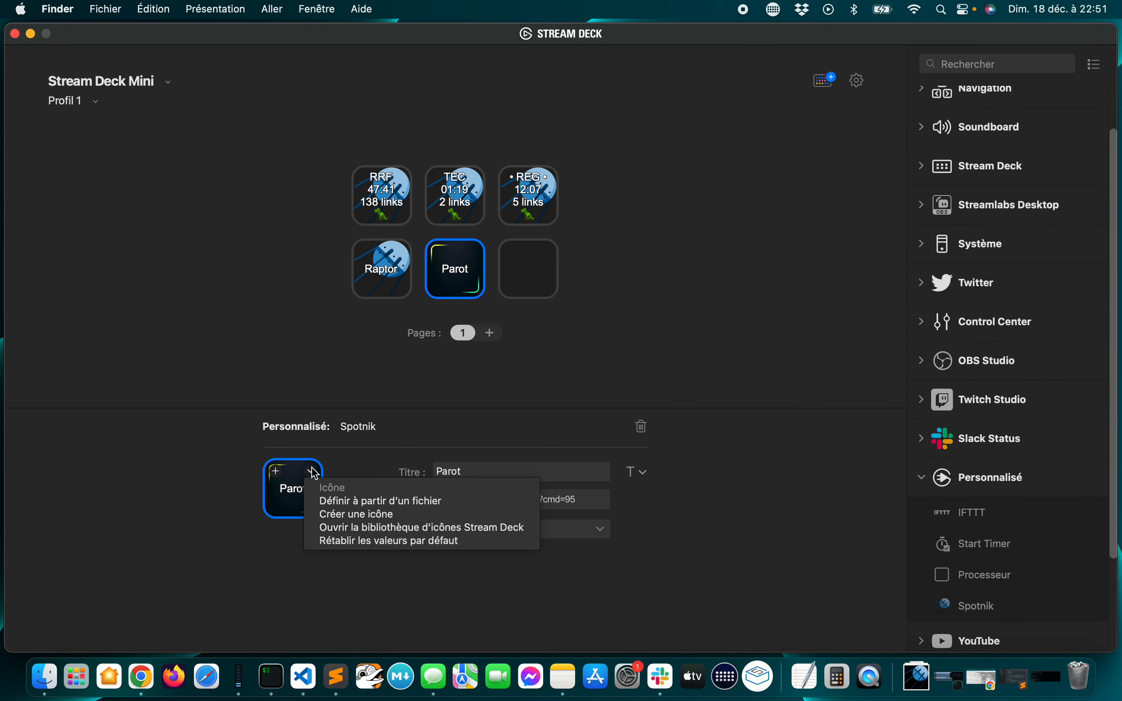
left_click(349, 541)
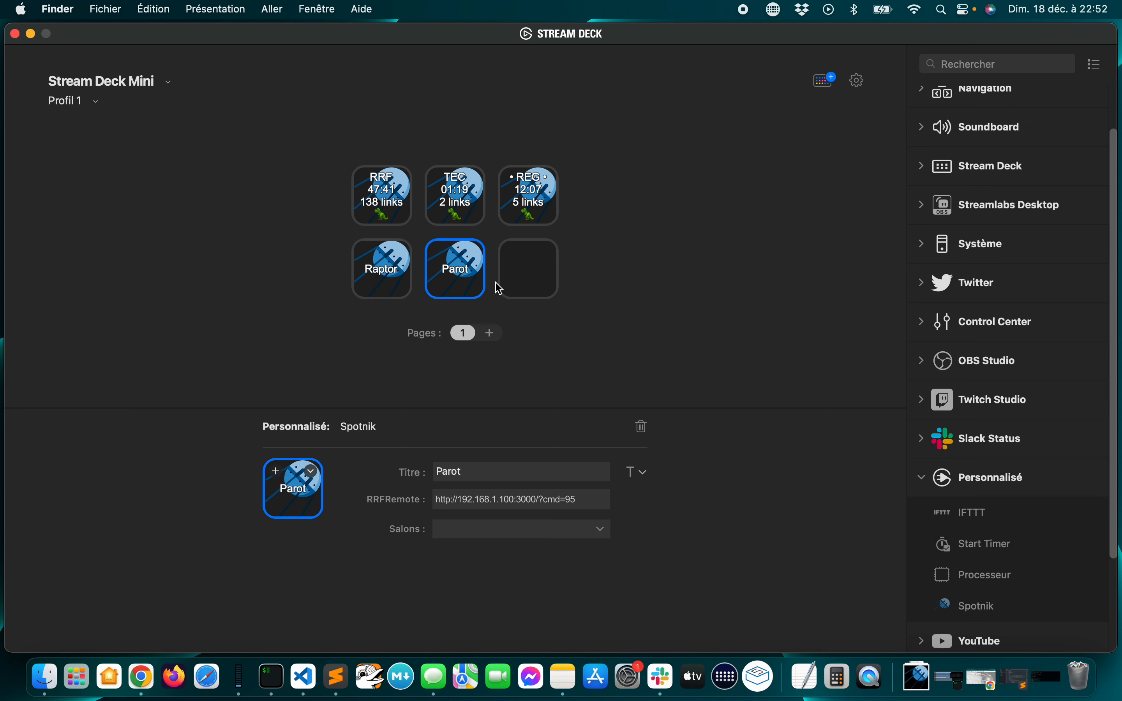
Add a second page to Profil 1 and return to page 1 through its previous-page key
left_click(493, 334)
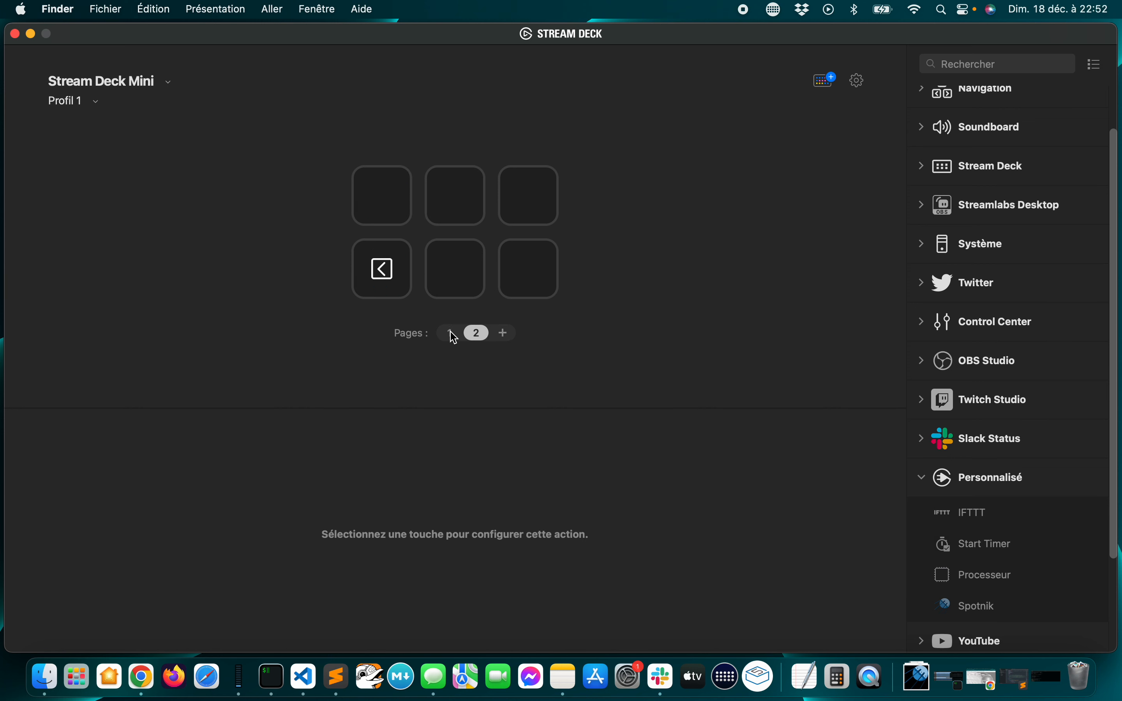
left_click(382, 271)
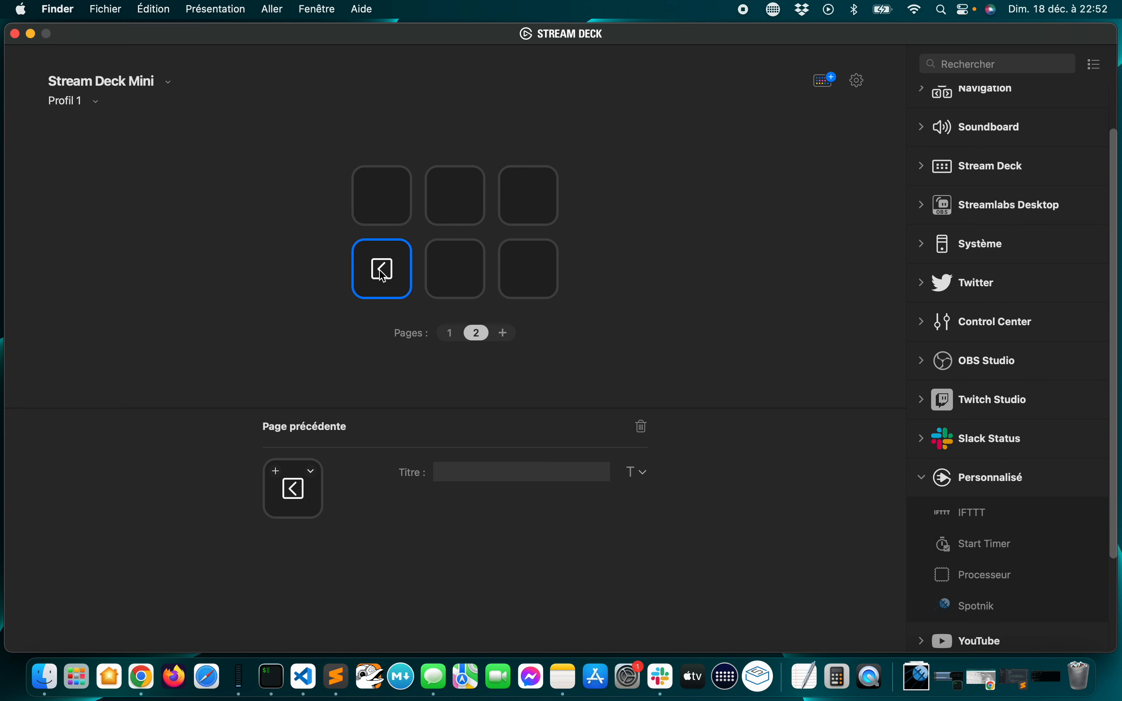
double_click(382, 271)
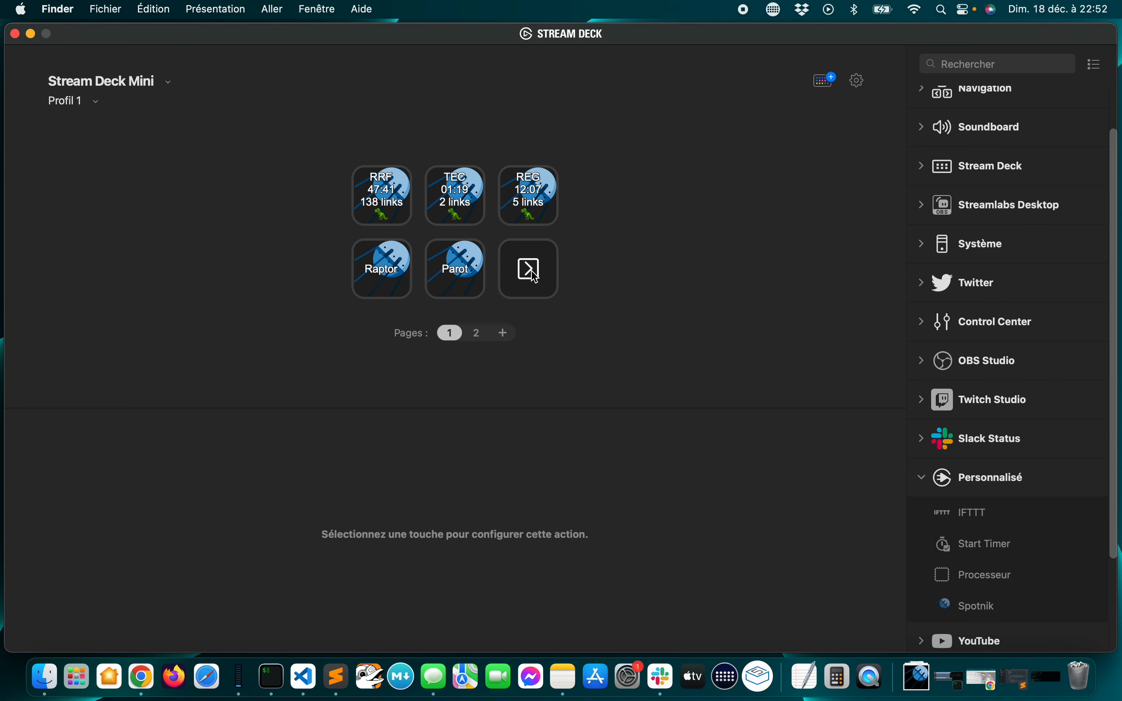